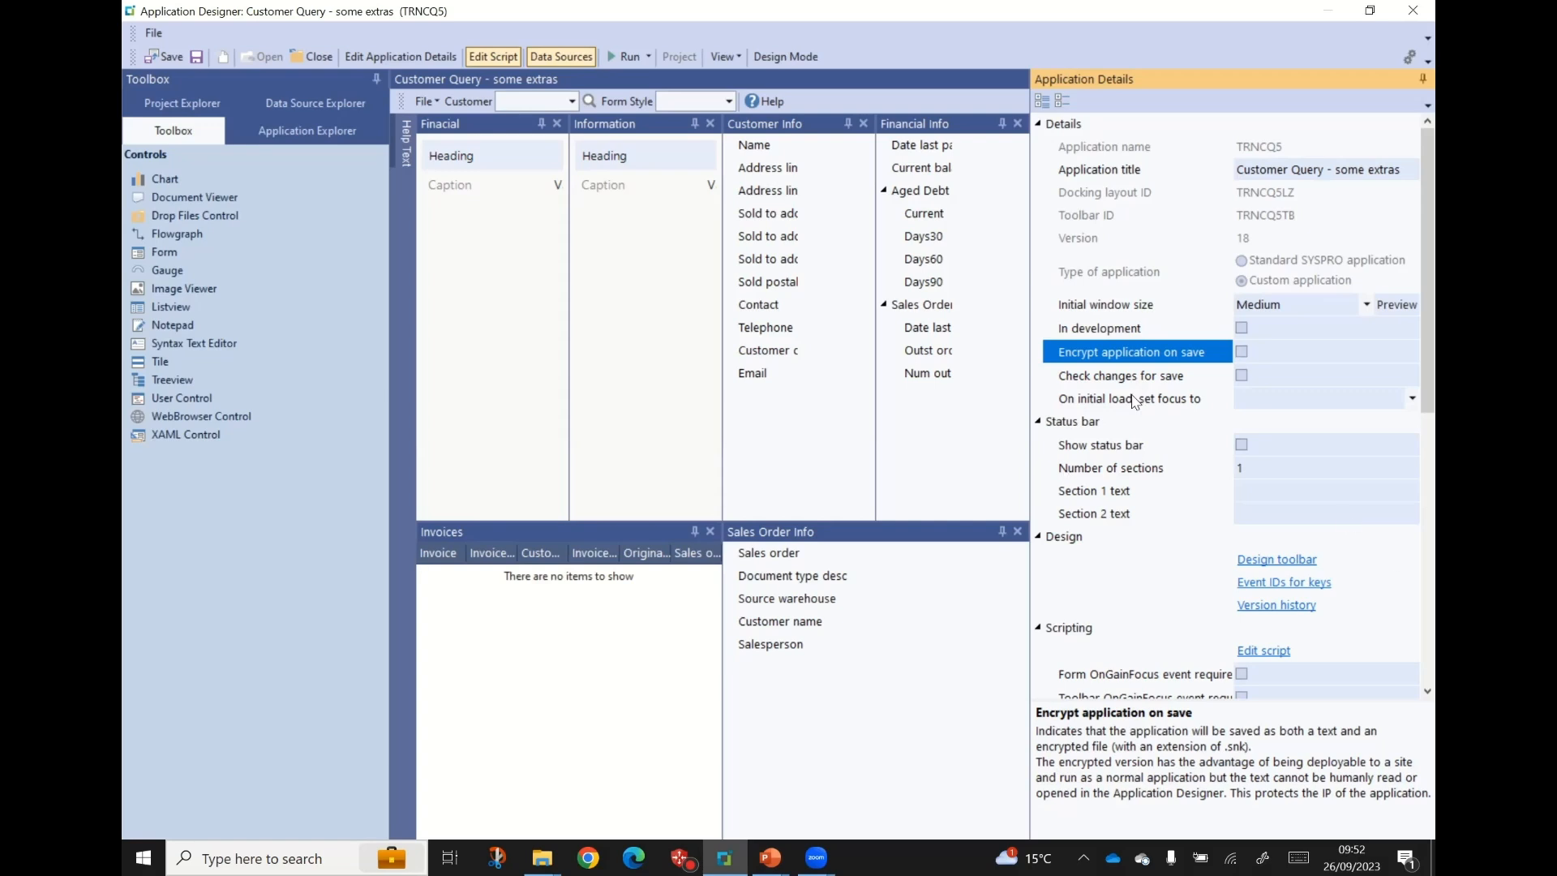
Step: Review the remaining application details of the Customer Query application, including its properties and notes, and close the application
{"action": "scroll", "coordinate": [1135, 401], "scroll_direction": "down", "scroll_amount": 5}
{"action": "scroll", "coordinate": [1136, 401], "scroll_direction": "down", "scroll_amount": 1}
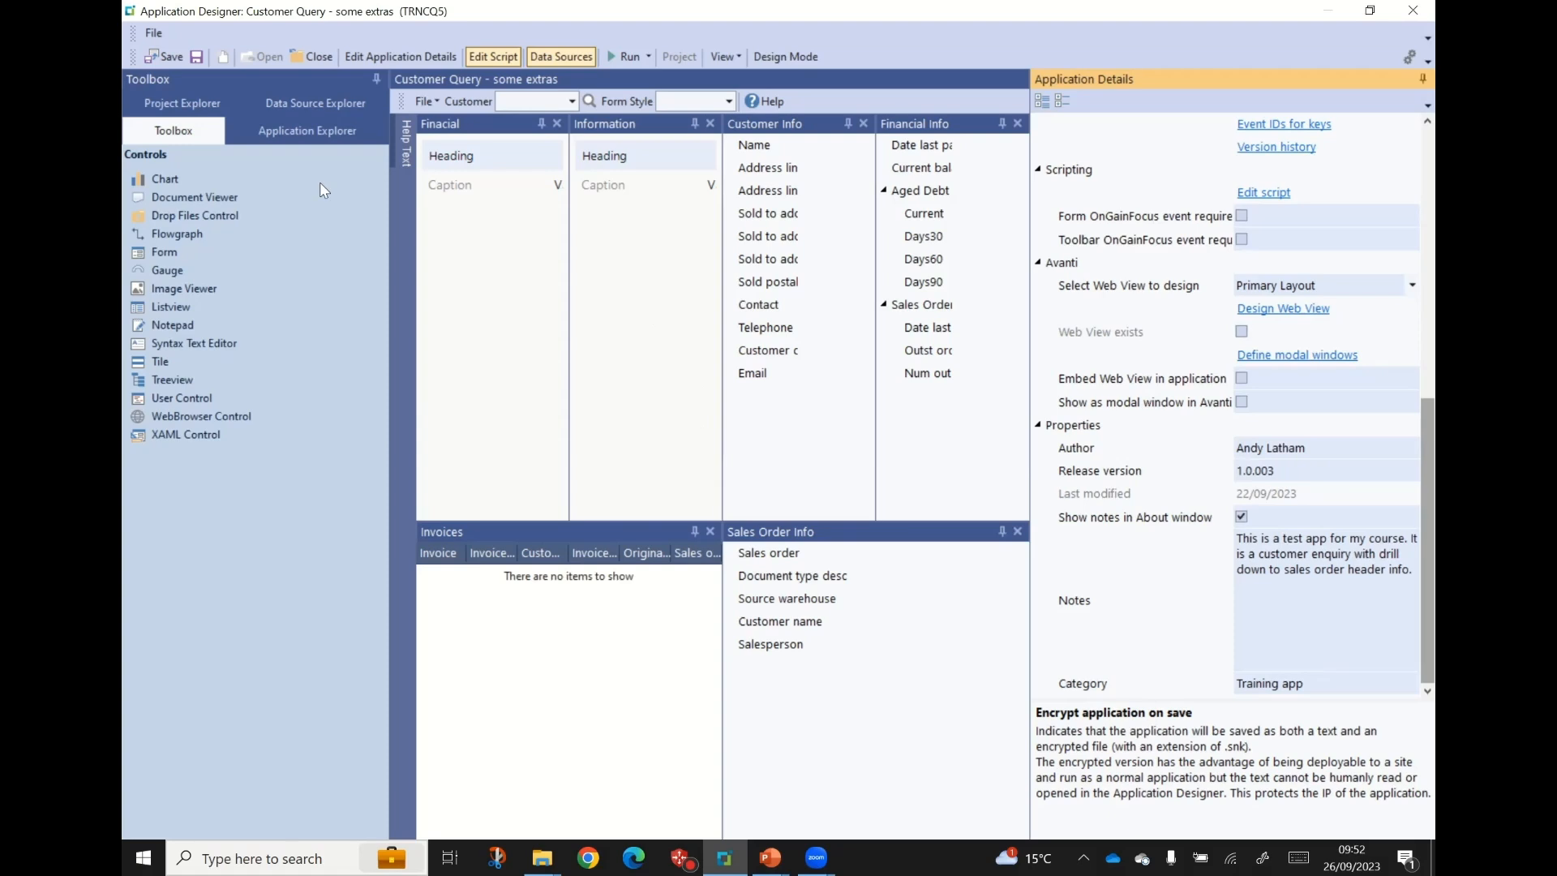
{"action": "left_click", "coordinate": [308, 57]}
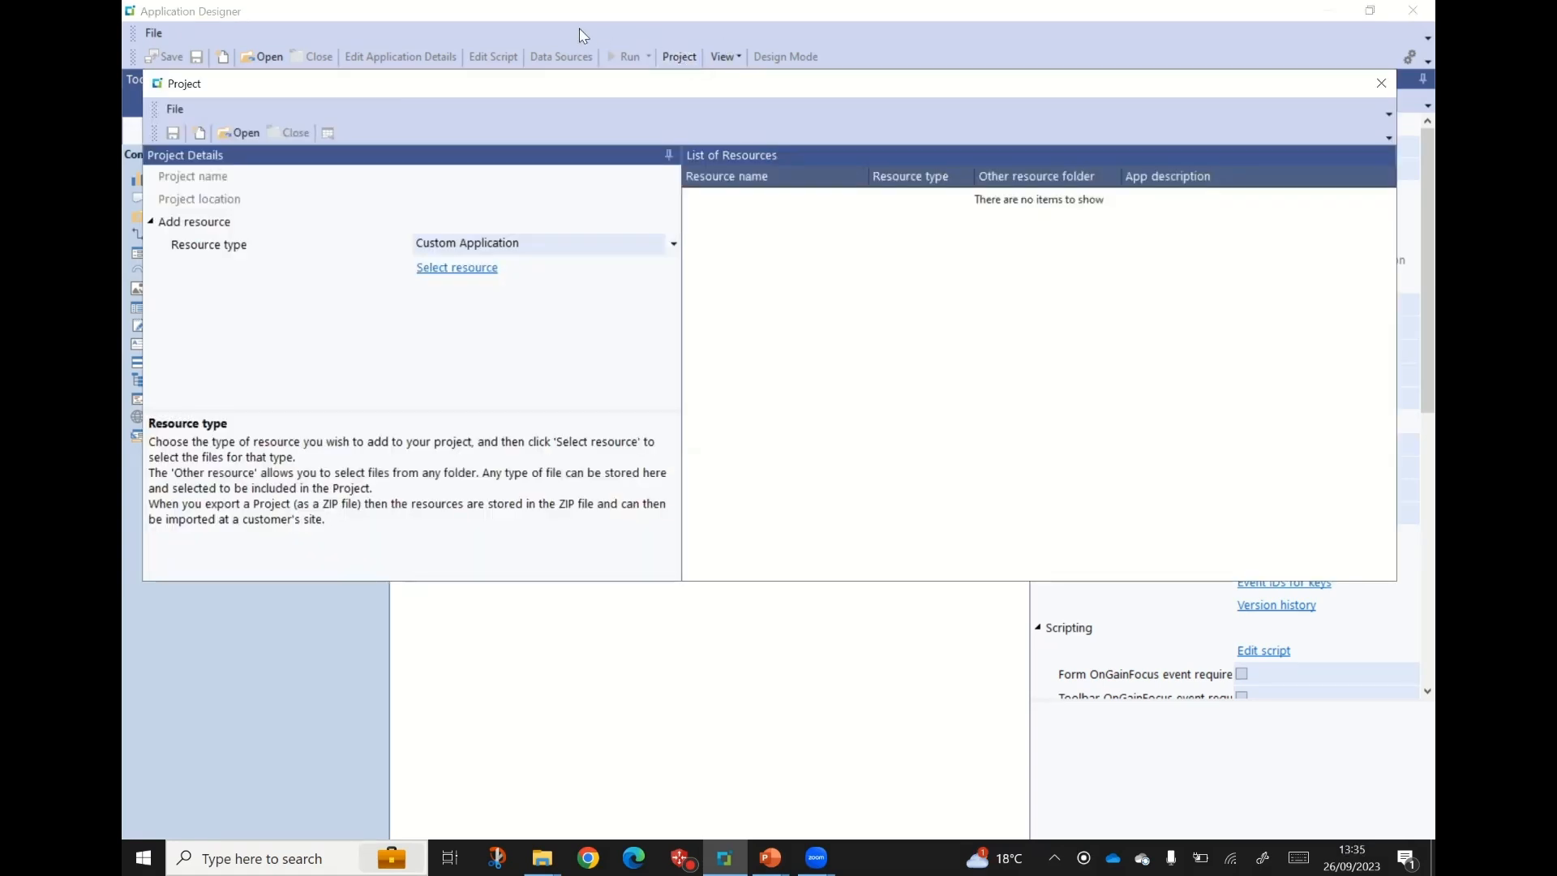
{"action": "left_click", "coordinate": [177, 110]}
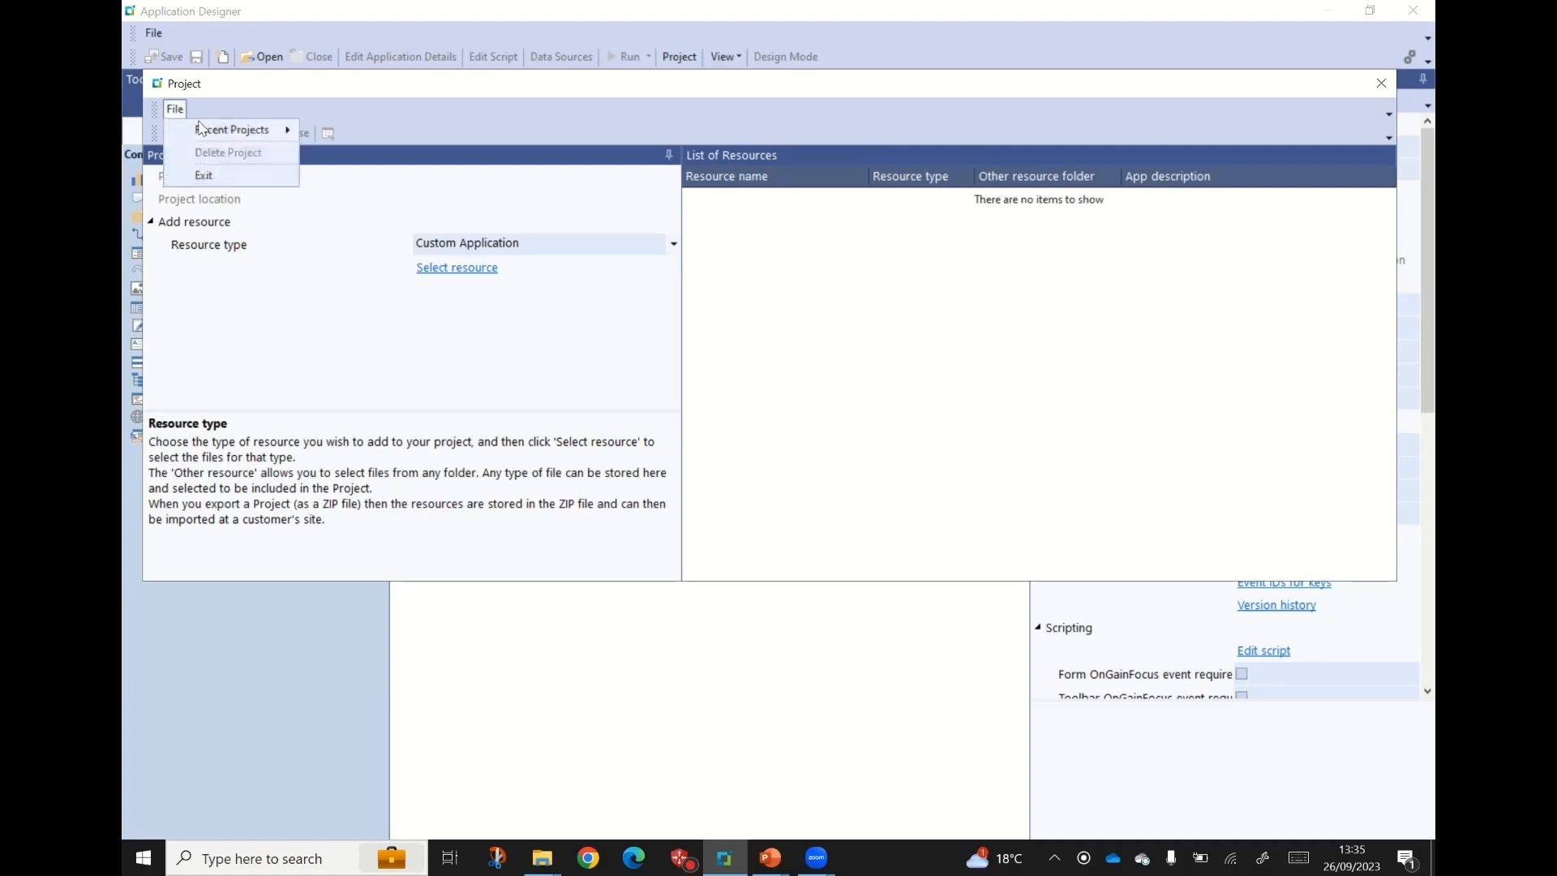
{"action": "mouse_move", "coordinate": [262, 134]}
{"action": "left_click", "coordinate": [273, 311]}
{"action": "left_click", "coordinate": [179, 154]}
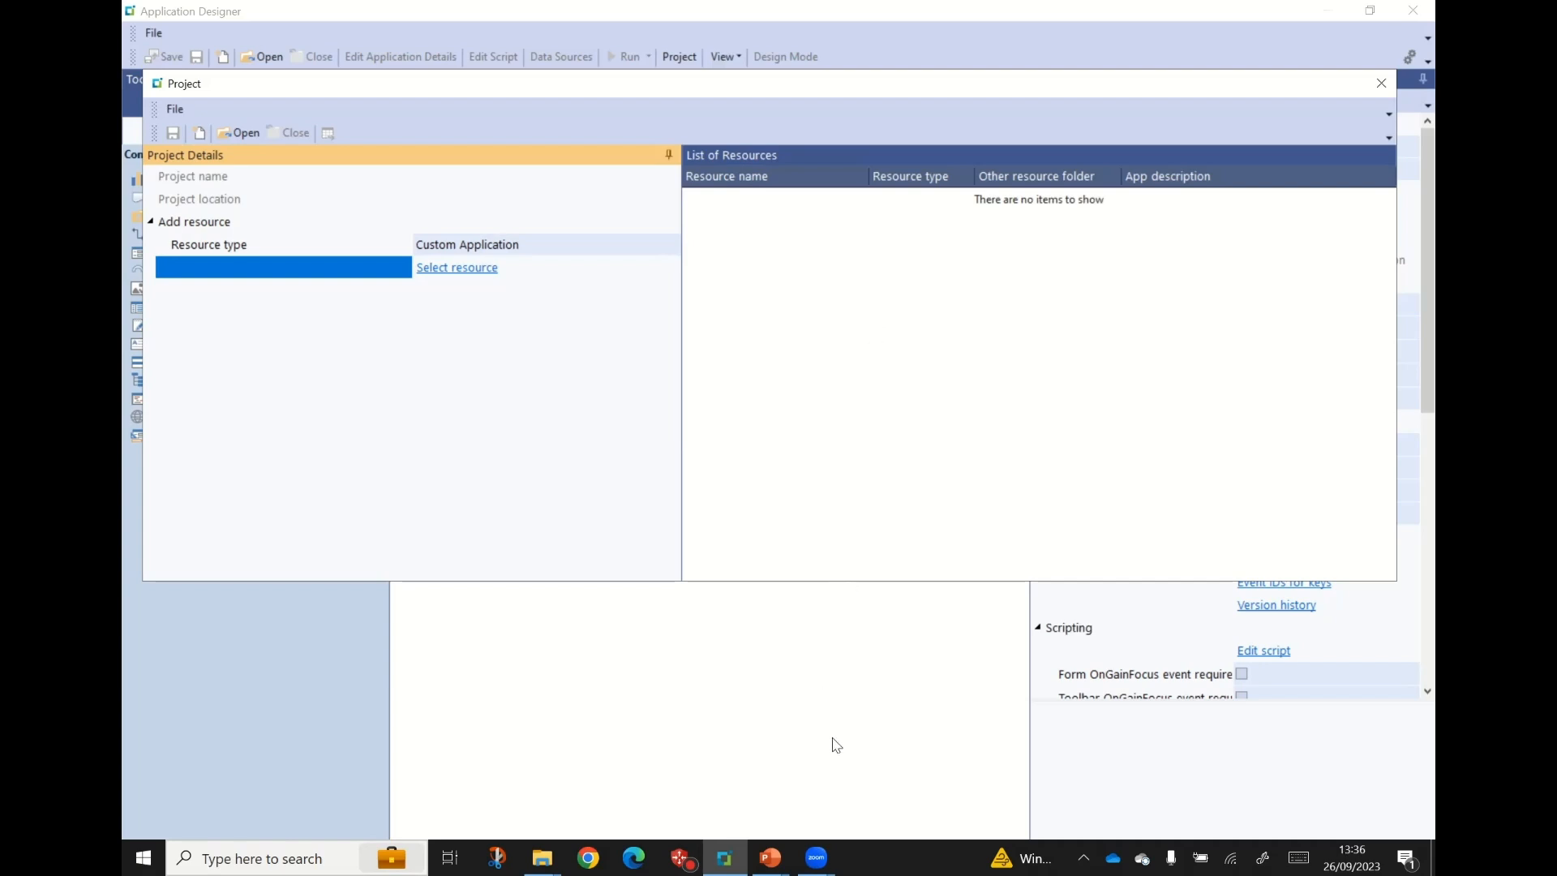
Step: Switch to the PowerPoint slide show and examine the table of resource types and their import locations
{"action": "left_click", "coordinate": [770, 857]}
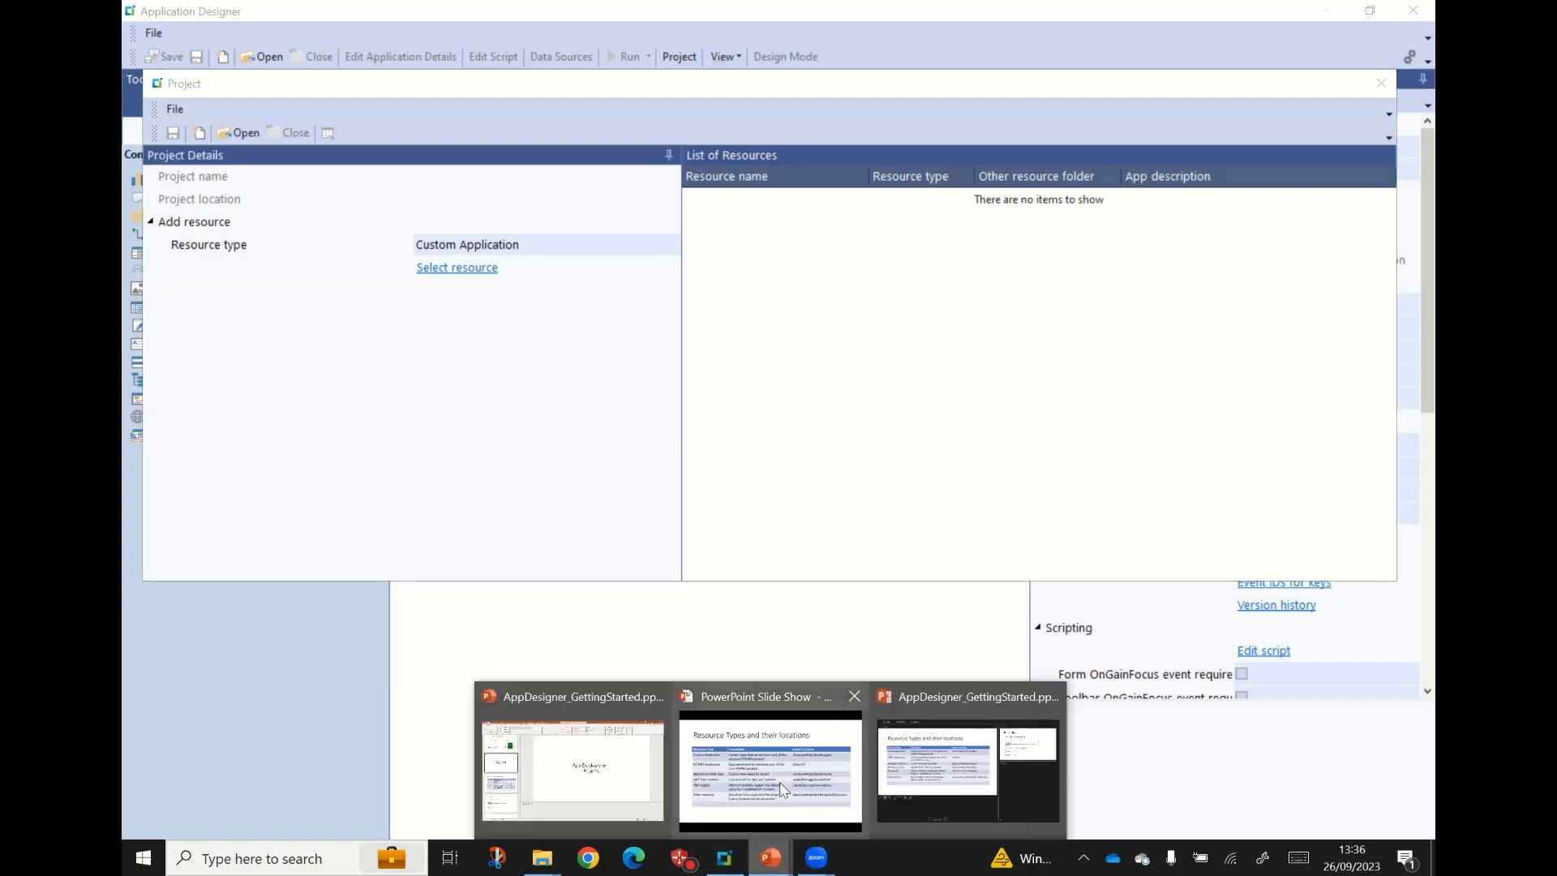
{"action": "left_click", "coordinate": [782, 789]}
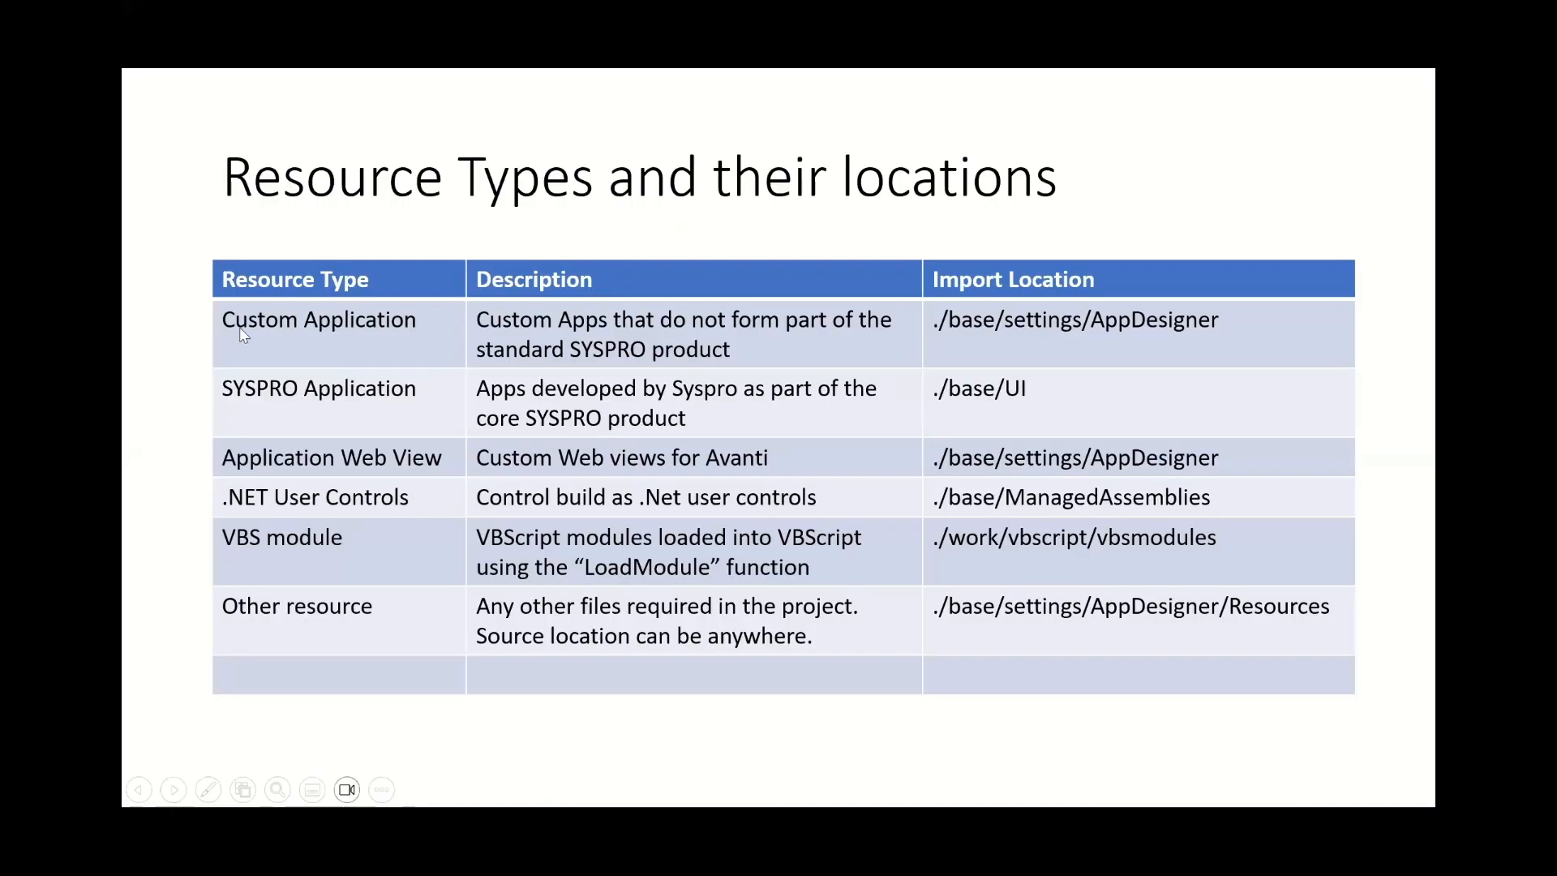
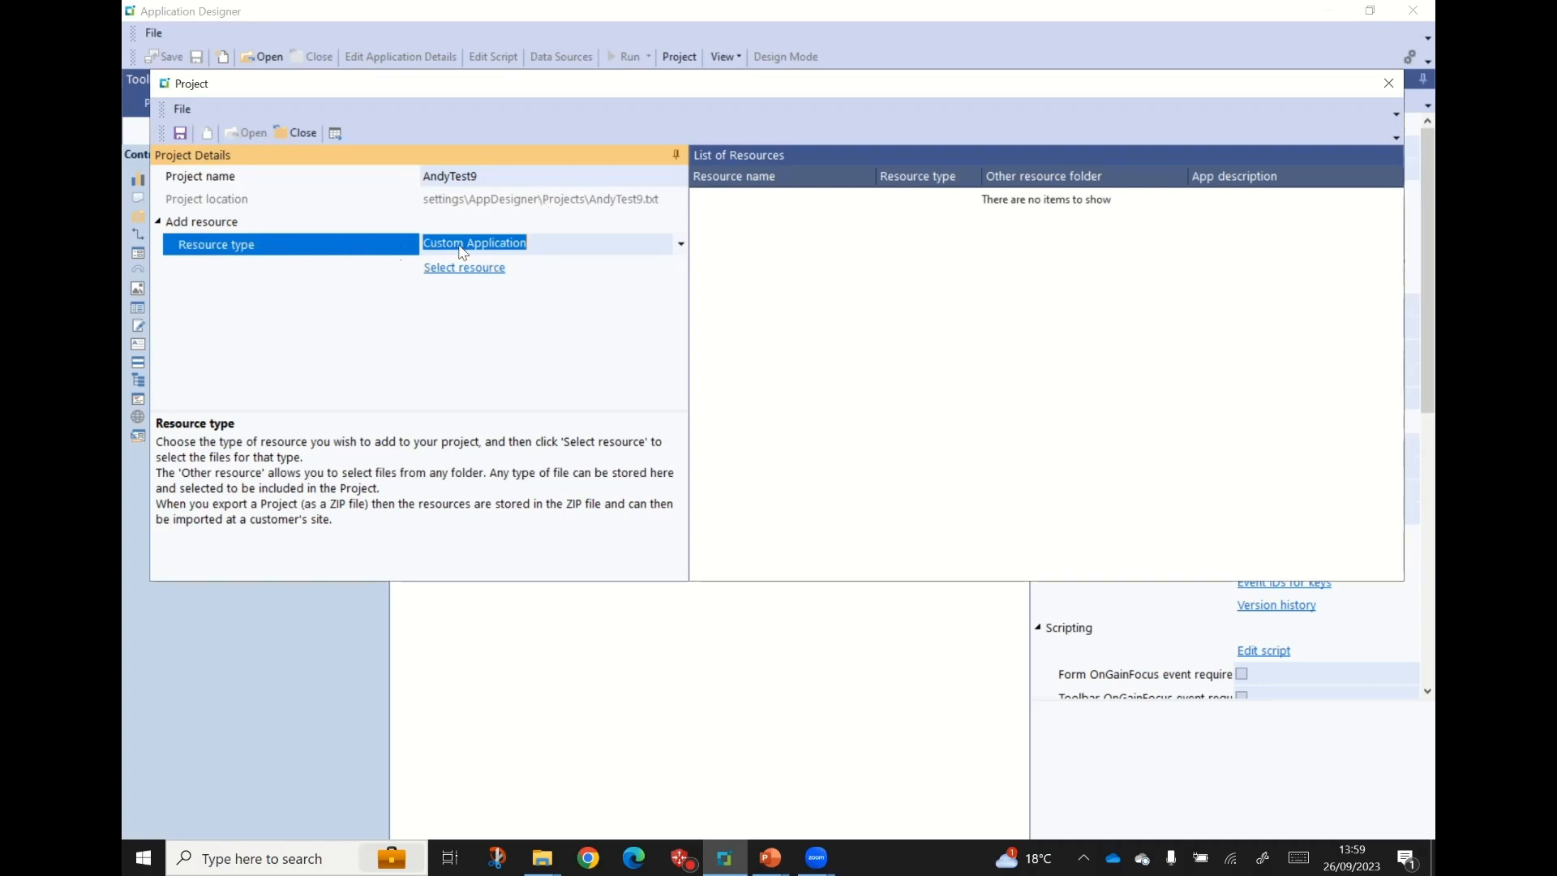
Step: Add the custom application files TRNCQ1_AppDesigner.txt through TRNCQ5_AppDesigner.txt from the AppDesigner folder as resources of the AndyTest9 project
{"action": "left_click", "coordinate": [681, 245]}
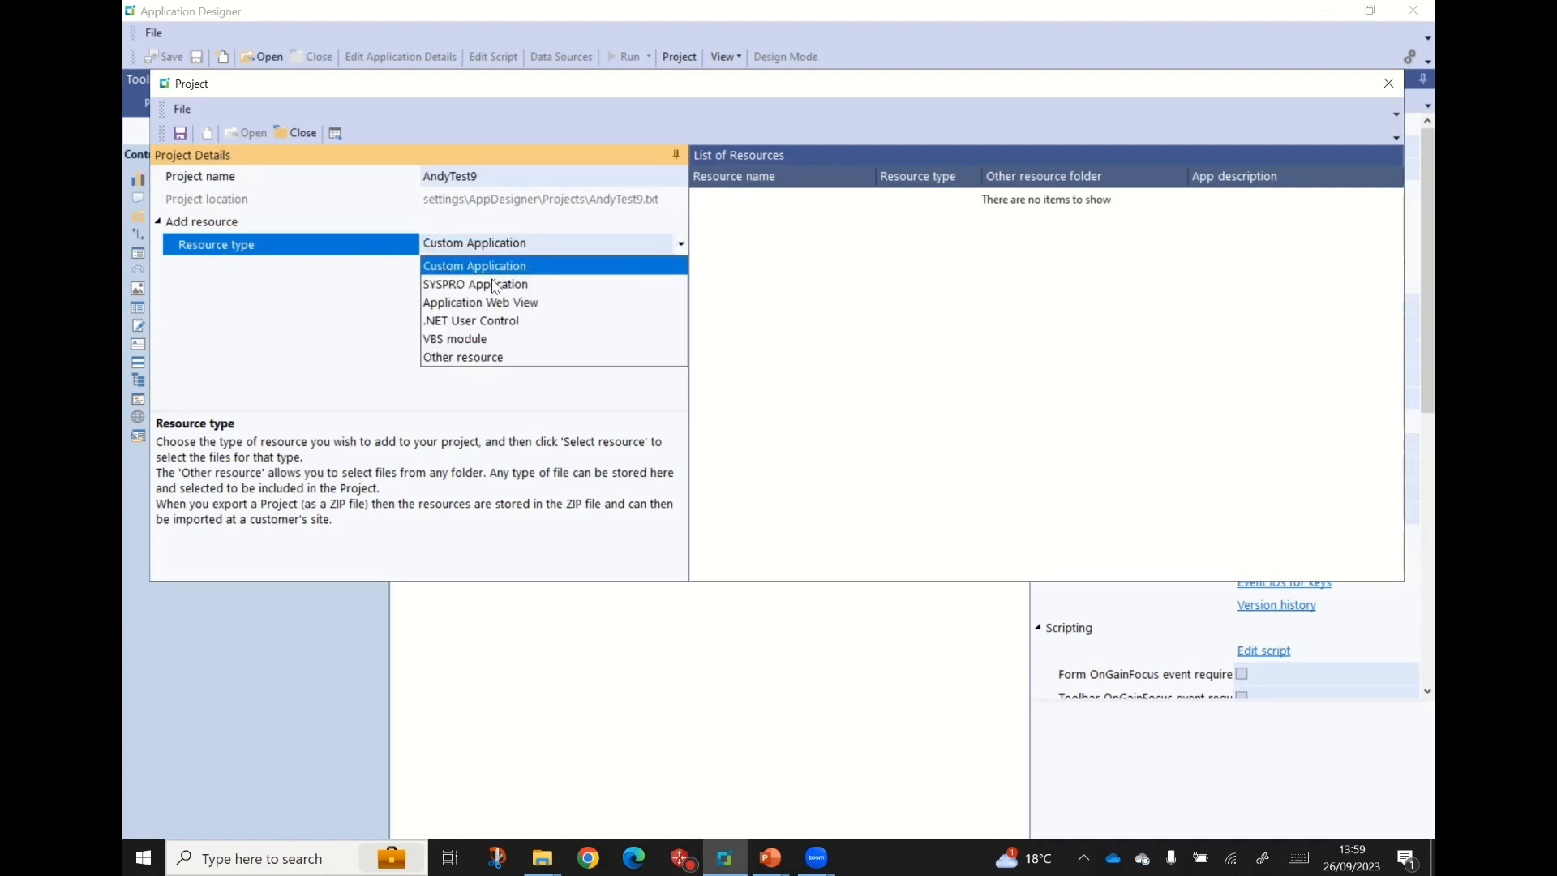
{"action": "left_click", "coordinate": [365, 293]}
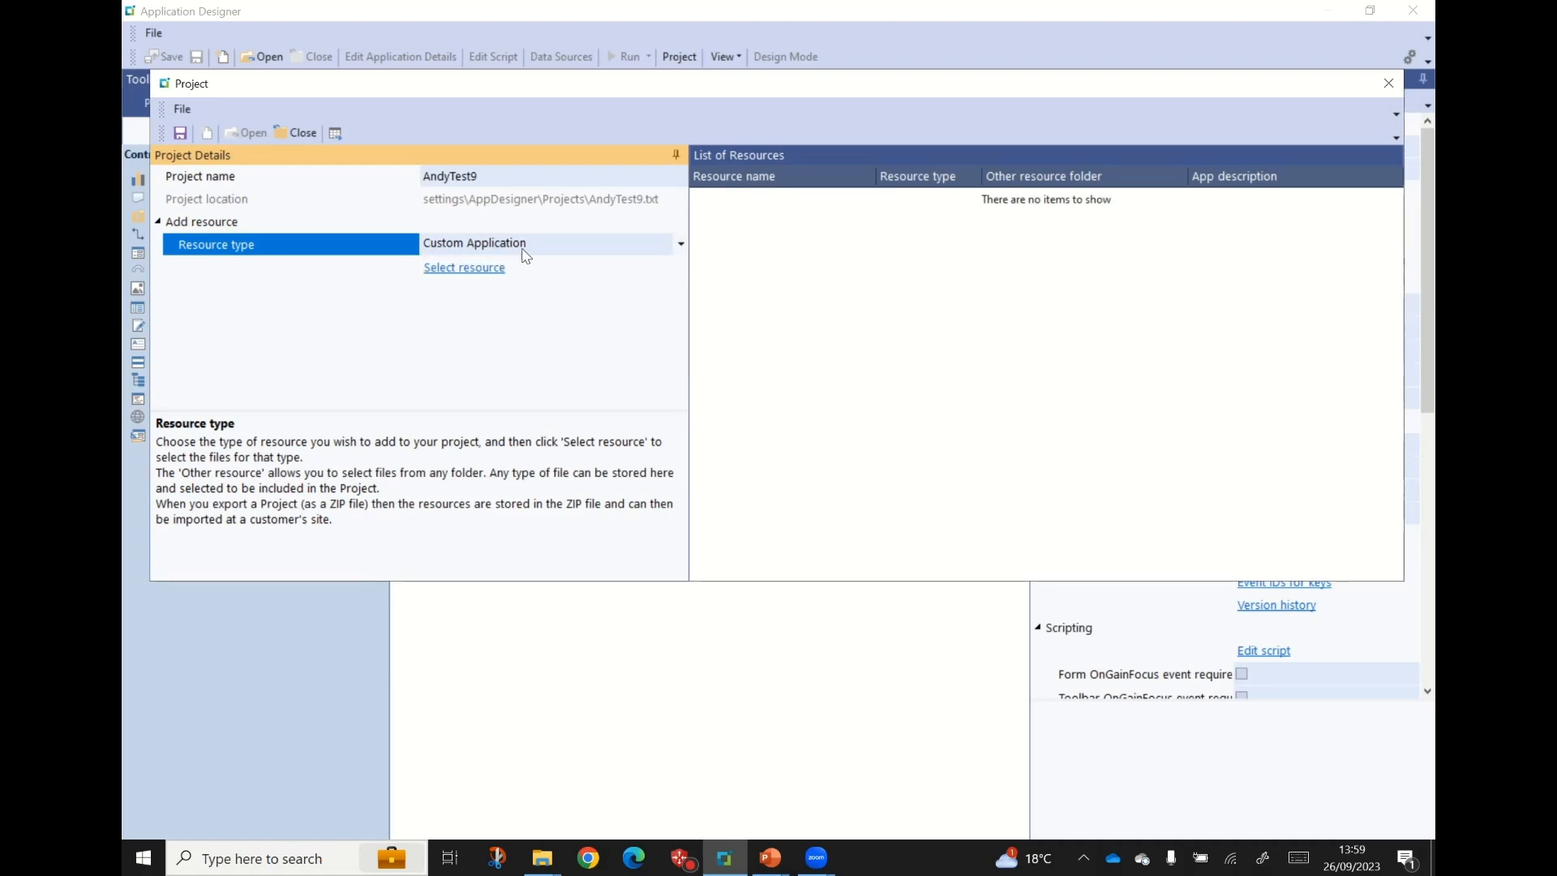
{"action": "left_click", "coordinate": [480, 275]}
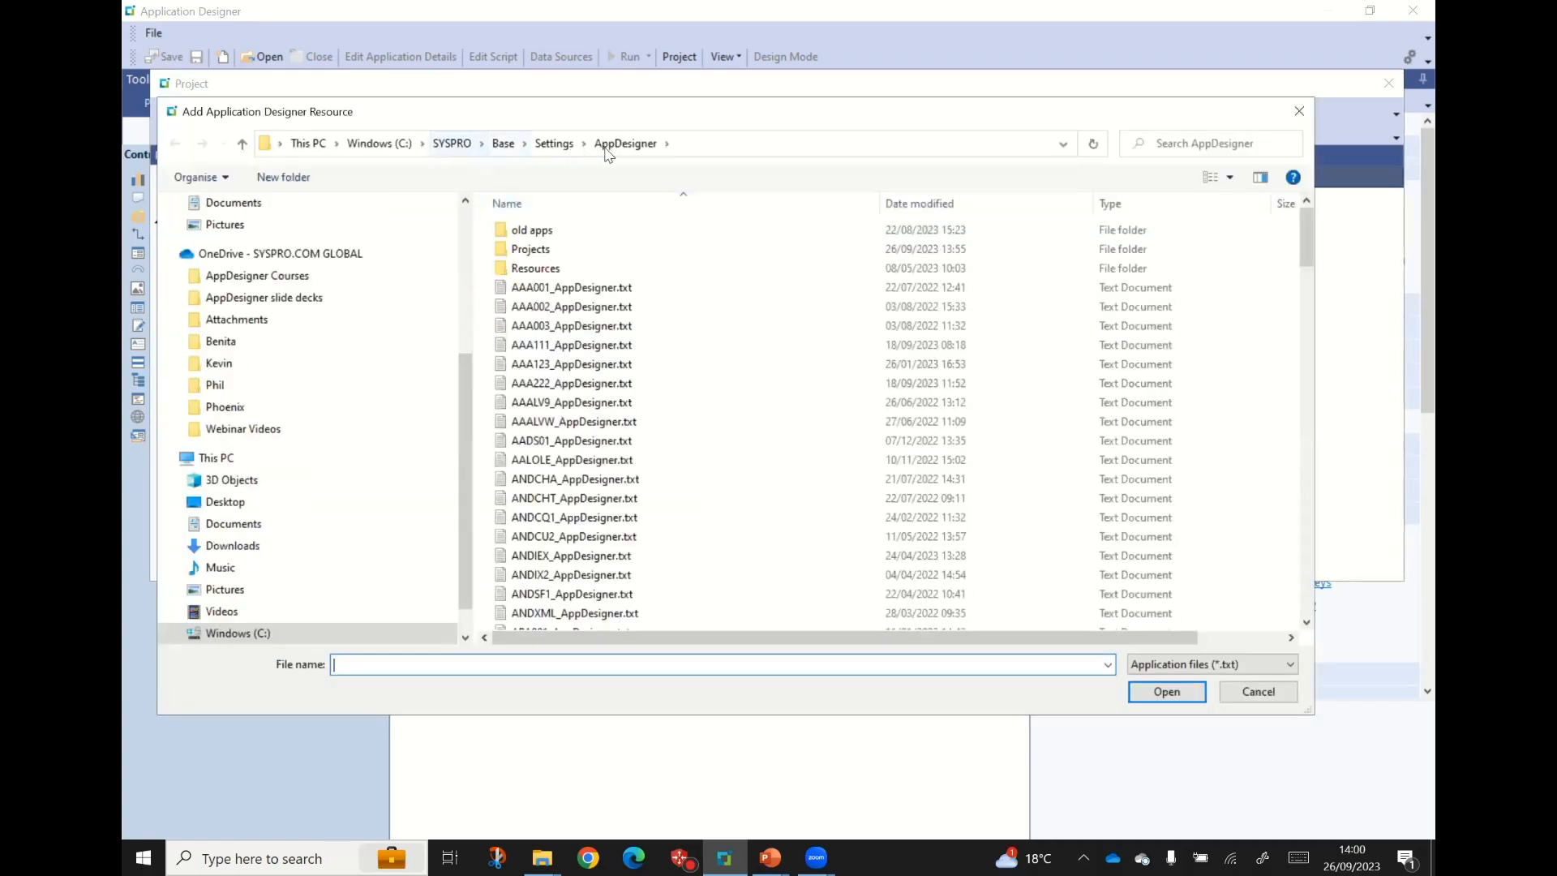
{"action": "left_click_drag", "start_coordinate": [1301, 230], "coordinate": [1346, 573]}
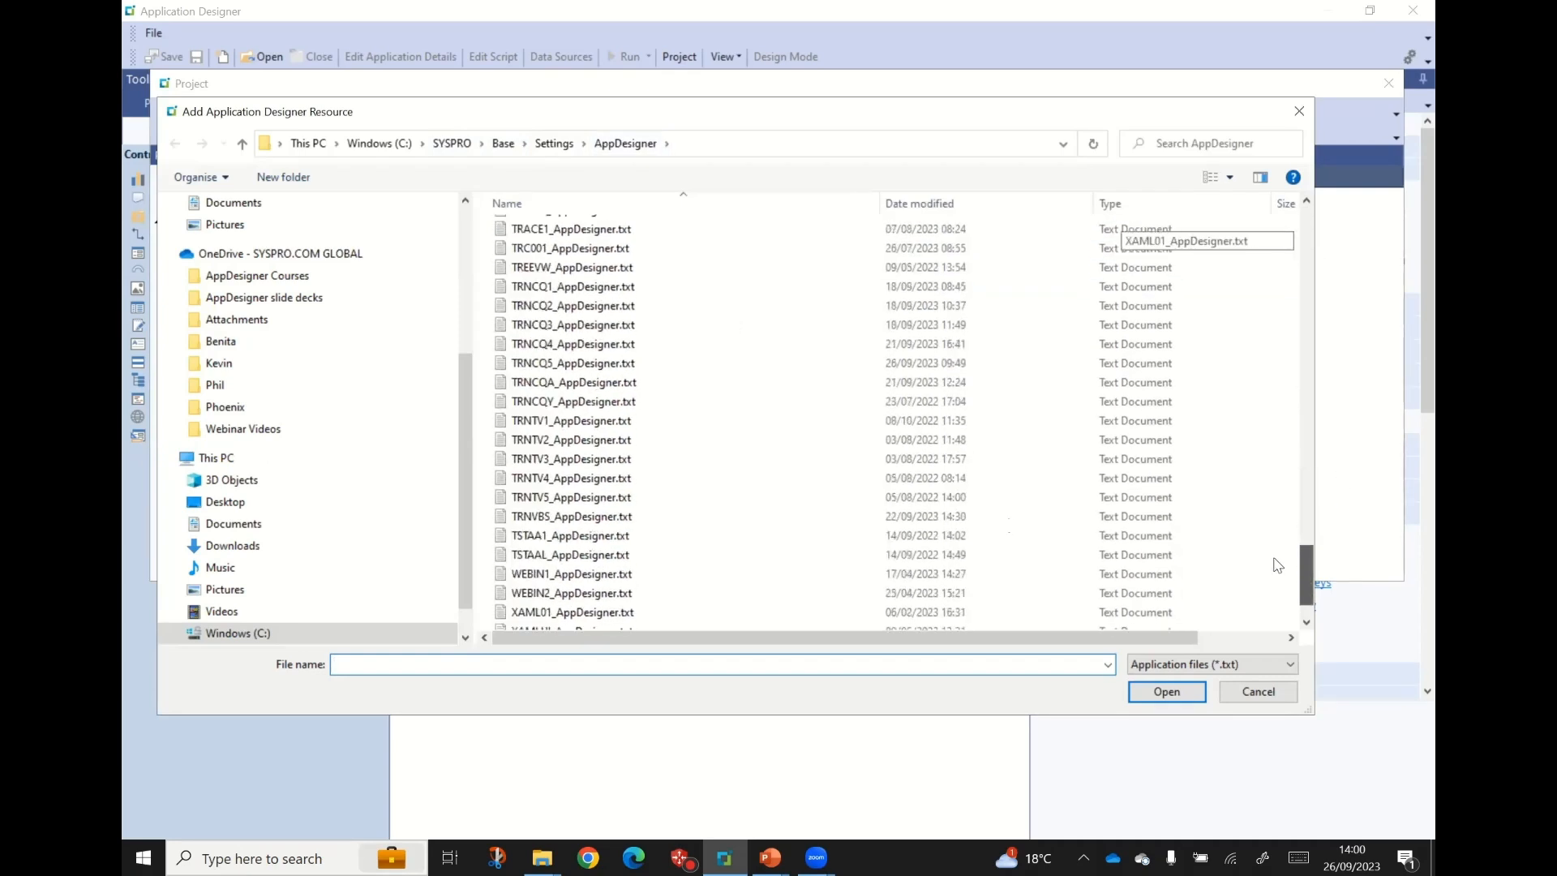
{"action": "scroll", "coordinate": [1278, 563], "scroll_direction": "down", "scroll_amount": 3}
{"action": "left_click", "coordinate": [533, 282]}
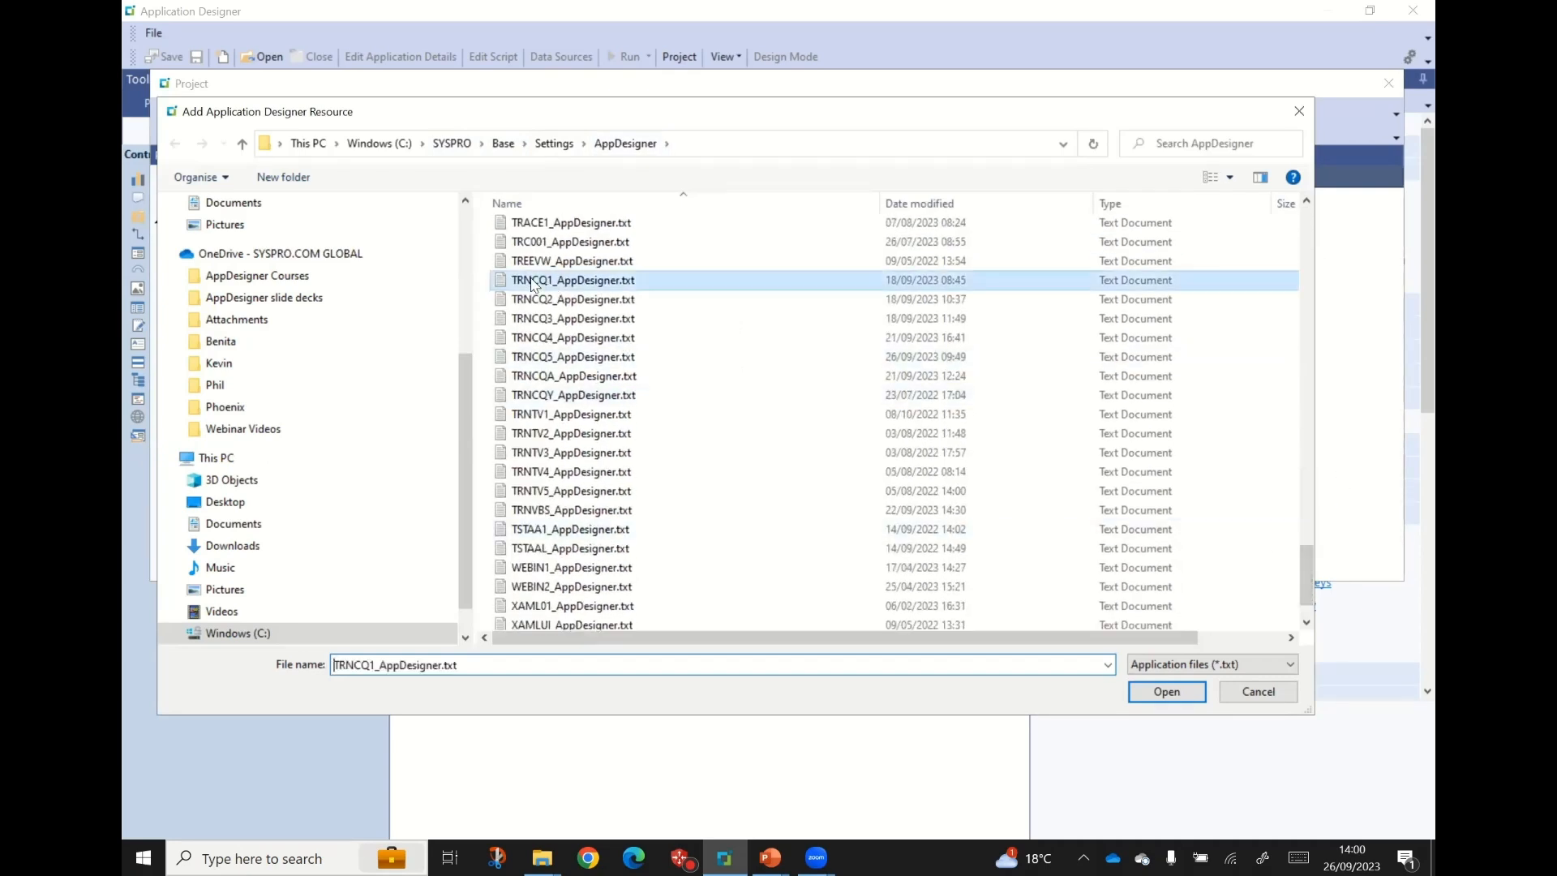
{"action": "left_click", "coordinate": [548, 302], "text": "ctrl"}
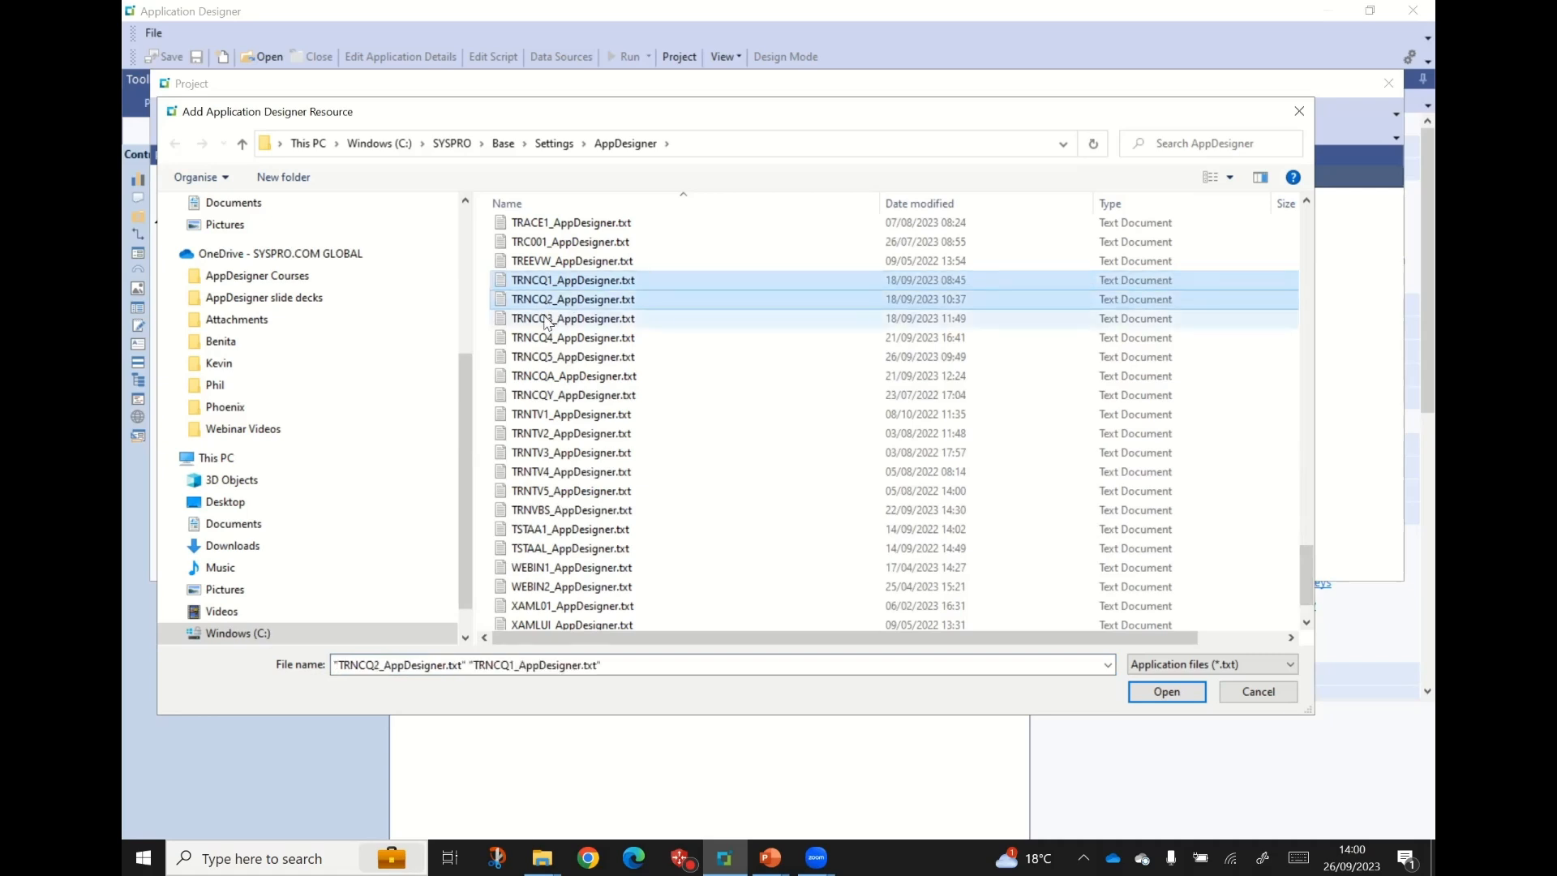
{"action": "left_click", "coordinate": [544, 318], "text": "ctrl"}
{"action": "left_click", "coordinate": [542, 338], "text": "ctrl"}
{"action": "left_click", "coordinate": [548, 359], "text": "ctrl"}
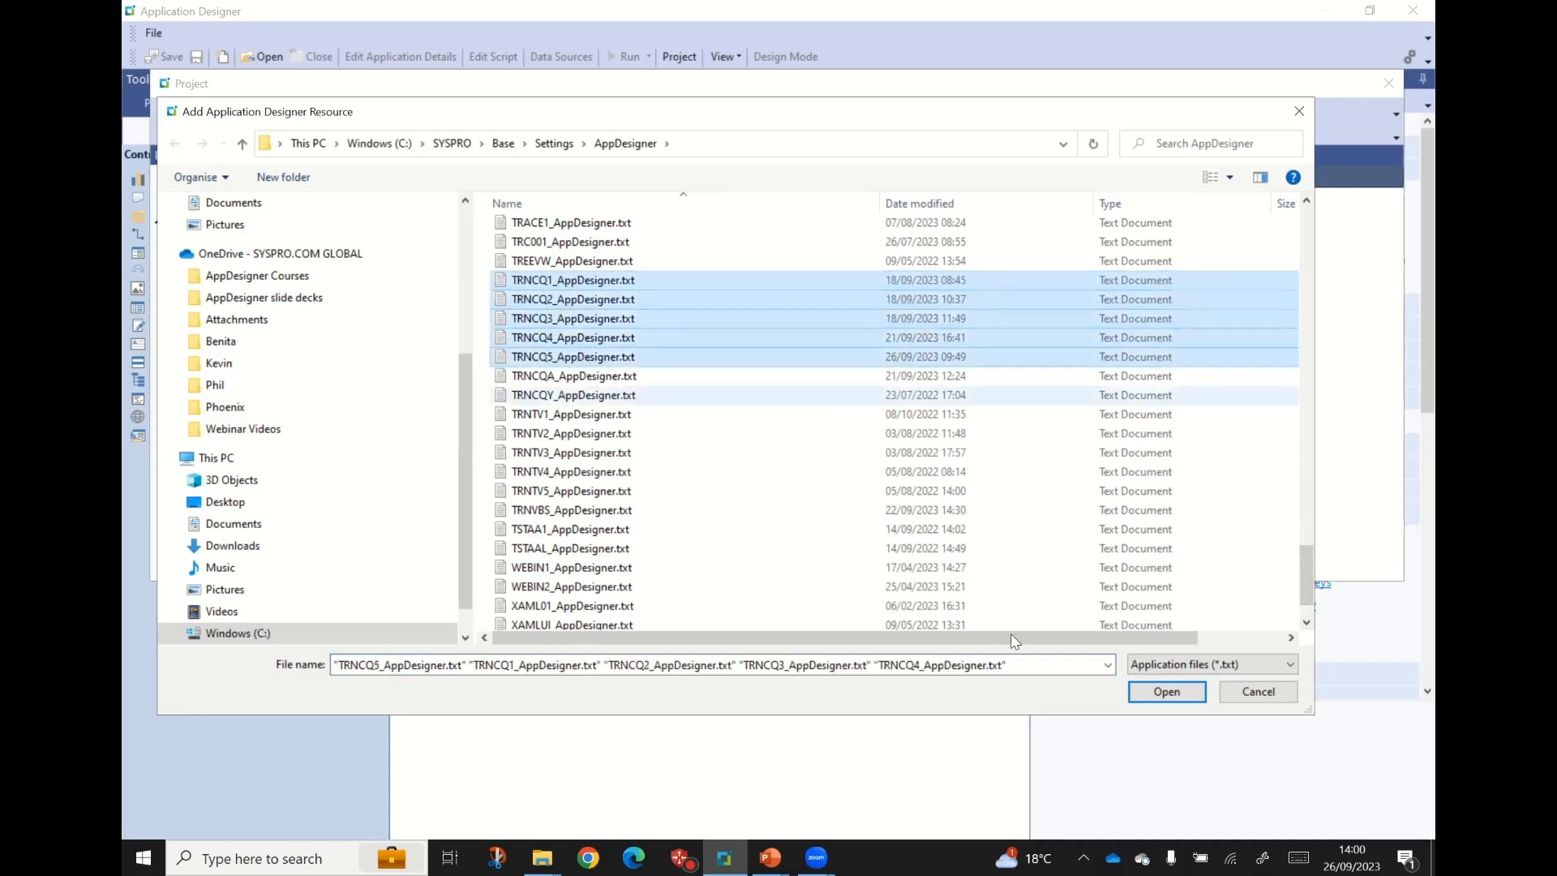
{"action": "left_click", "coordinate": [1168, 693]}
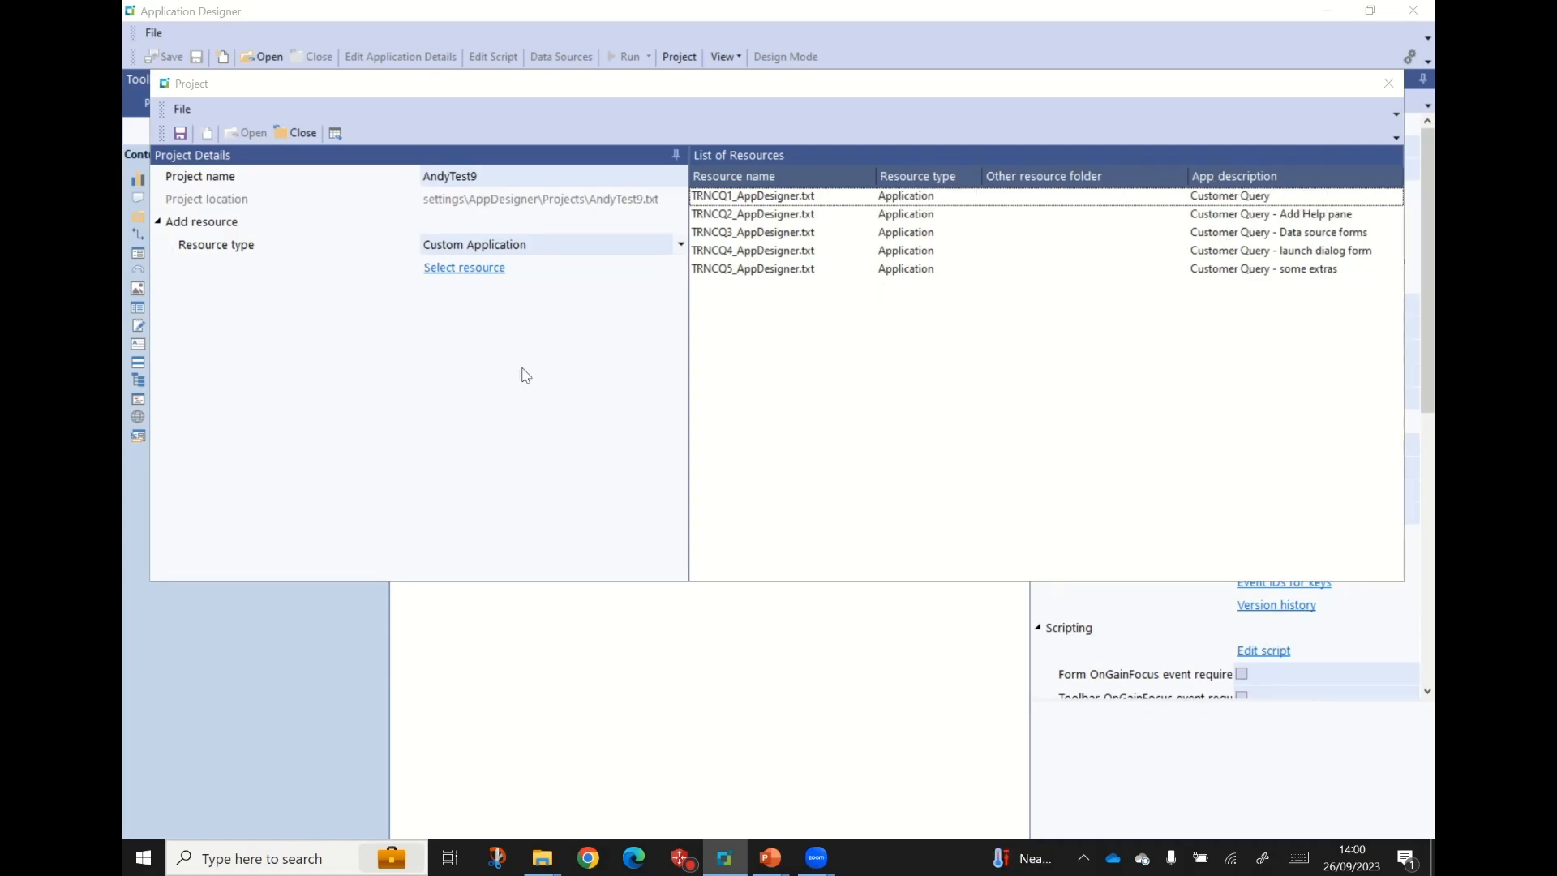
Step: Set the resource type to Other resource and add A100.pdf from the Resources folder to the project
{"action": "left_click", "coordinate": [680, 245]}
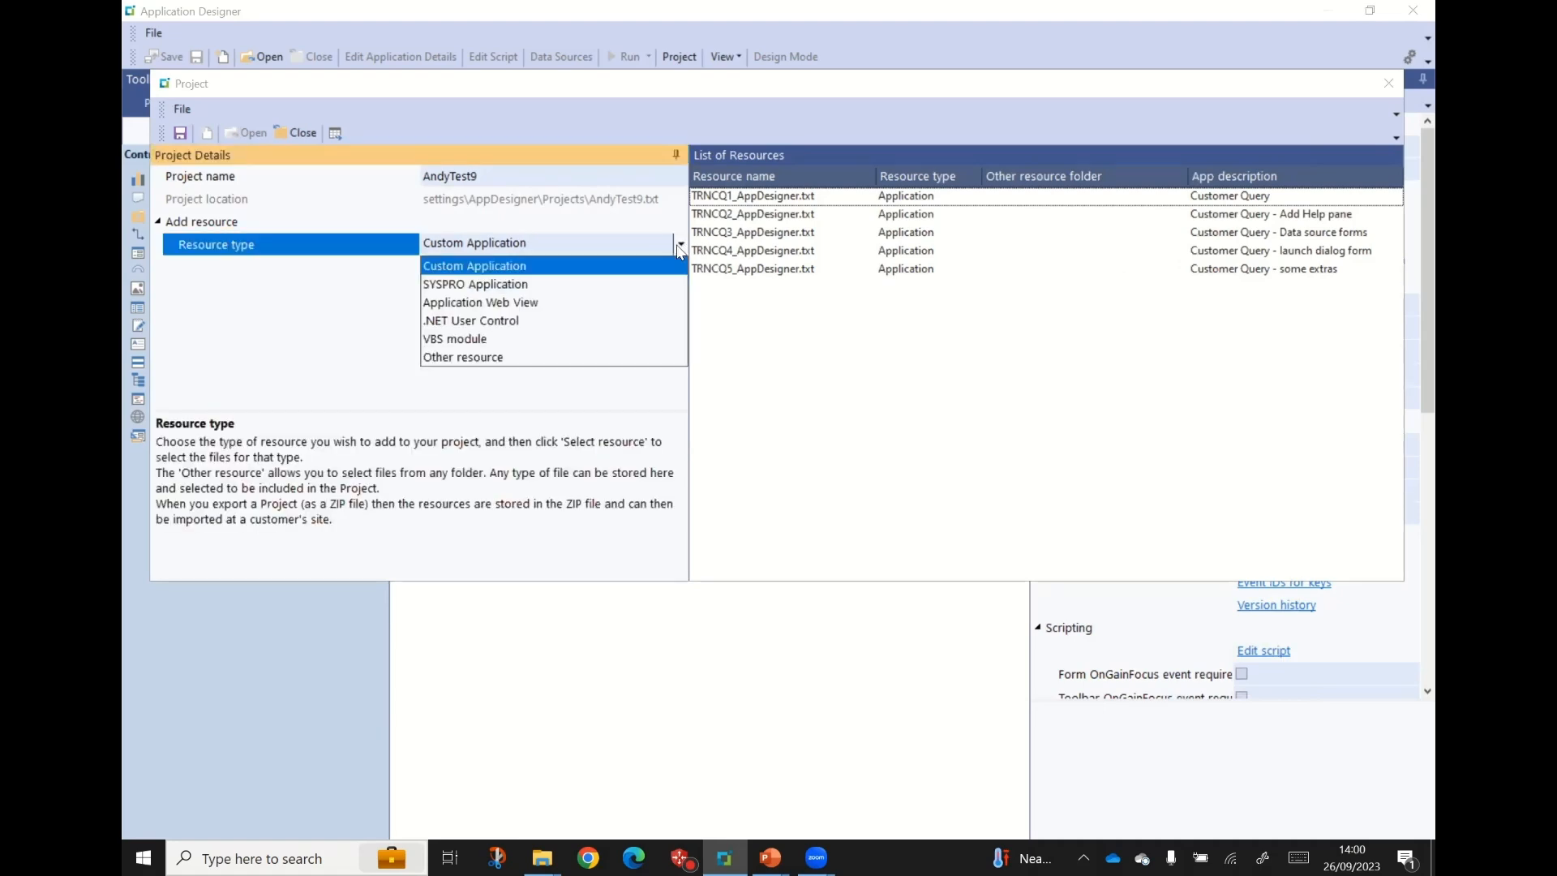
{"action": "left_click", "coordinate": [467, 359]}
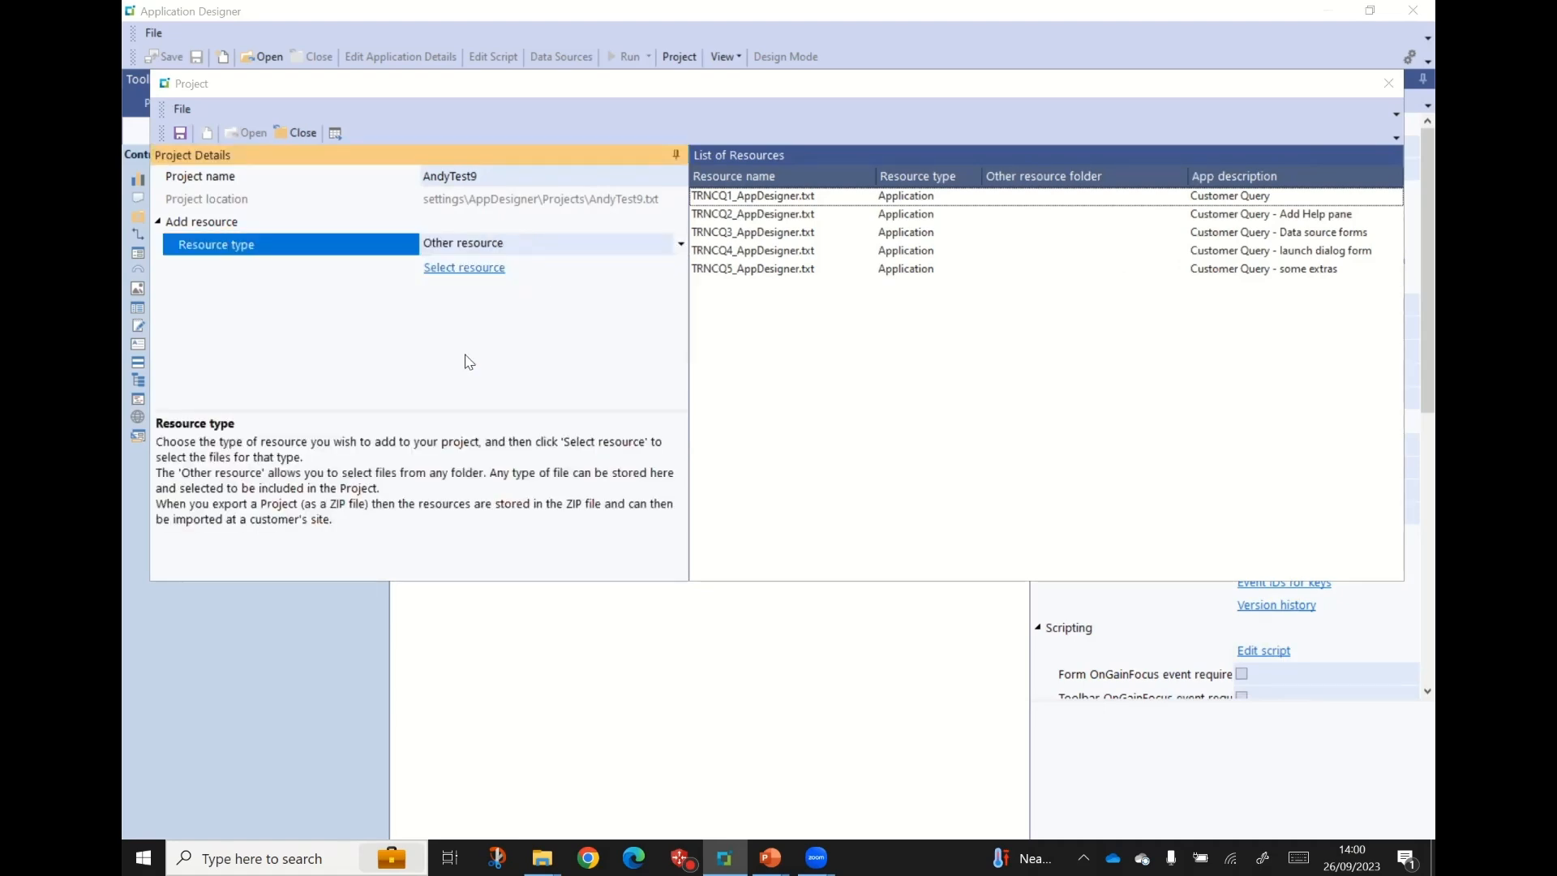
{"action": "left_click", "coordinate": [480, 273]}
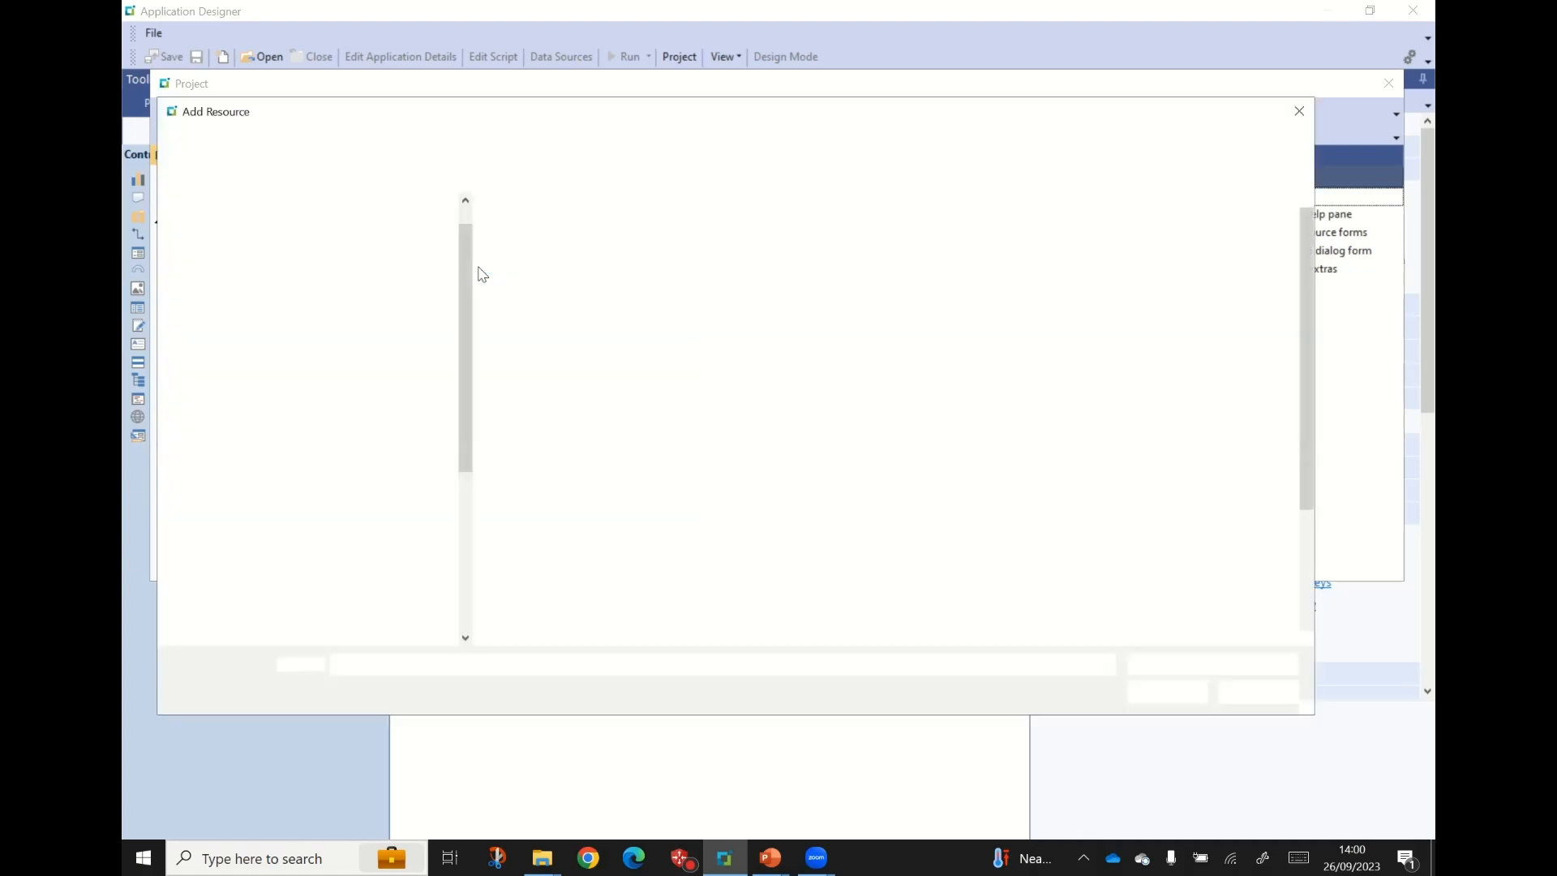
{"action": "left_click", "coordinate": [532, 231]}
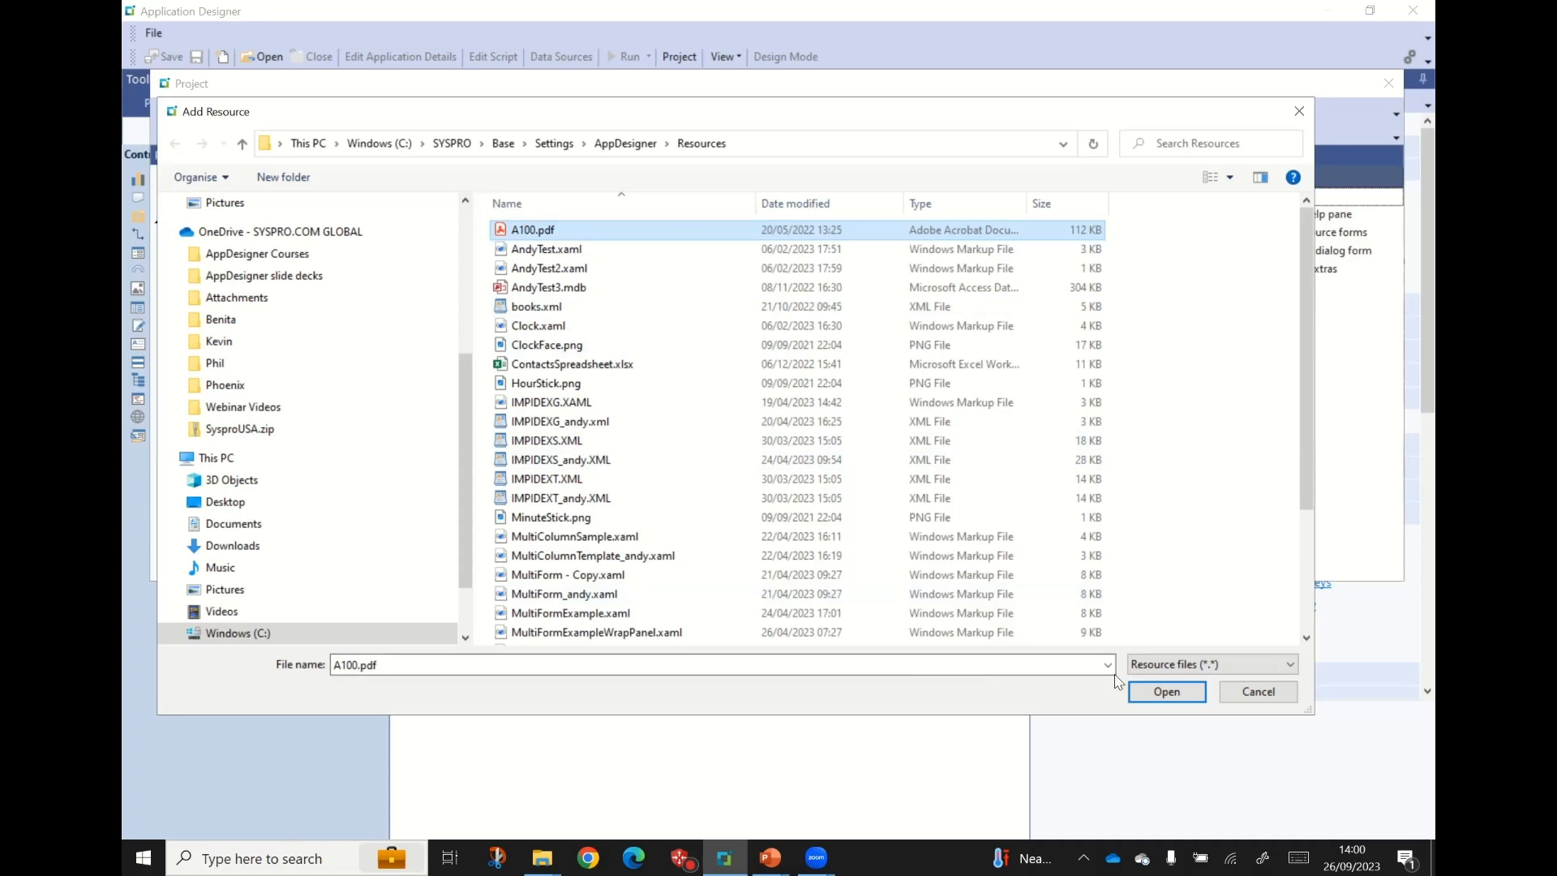
{"action": "left_click", "coordinate": [1168, 692]}
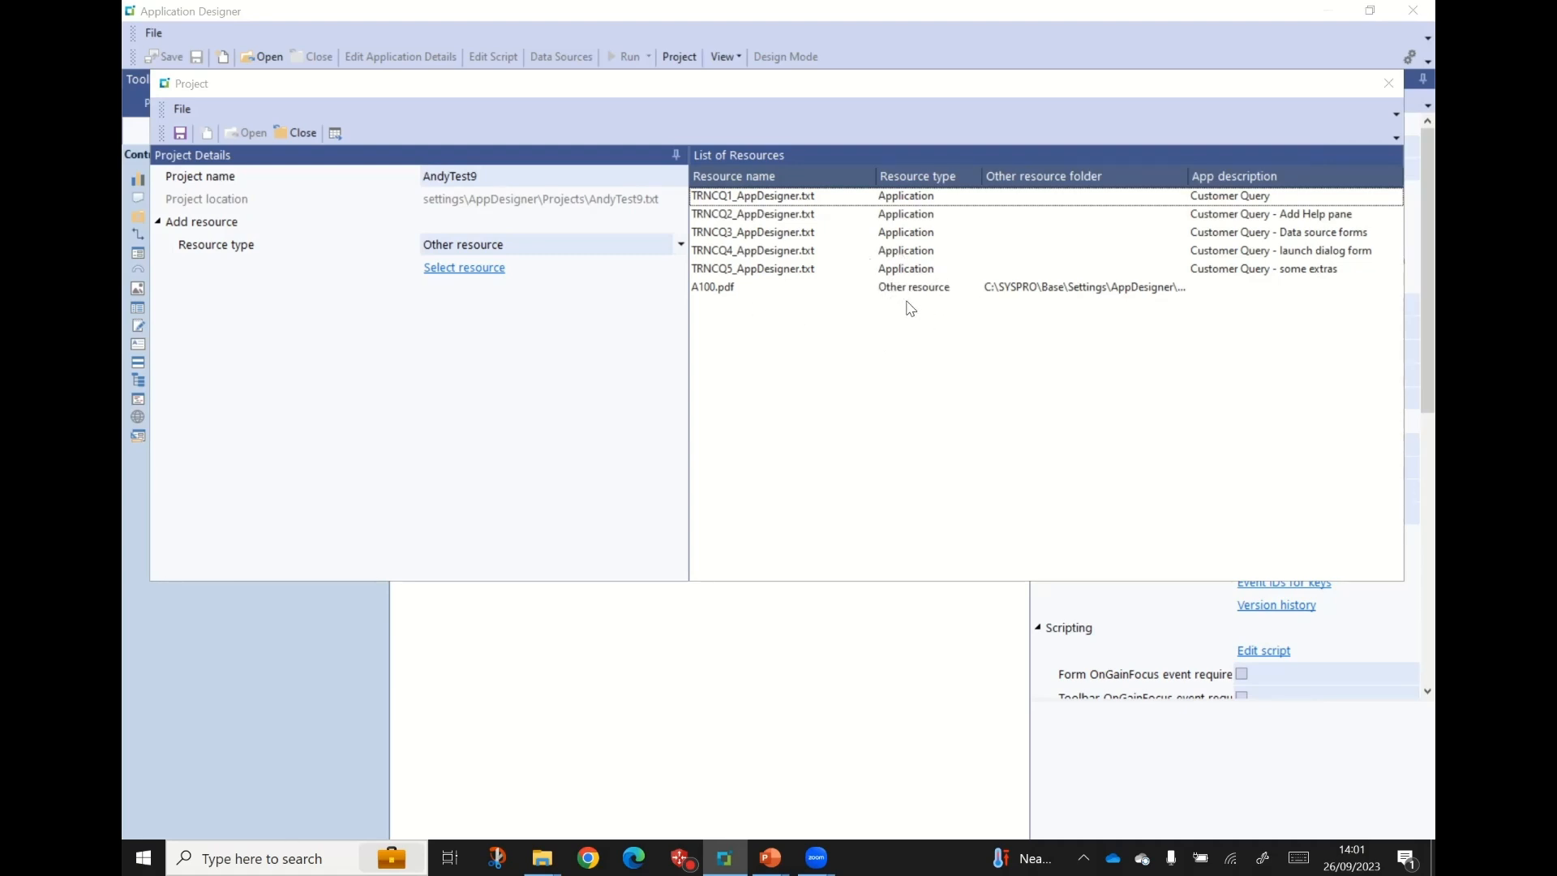
Step: Remove the A100.pdf entry from the project's list of resources
{"action": "left_click", "coordinate": [735, 290]}
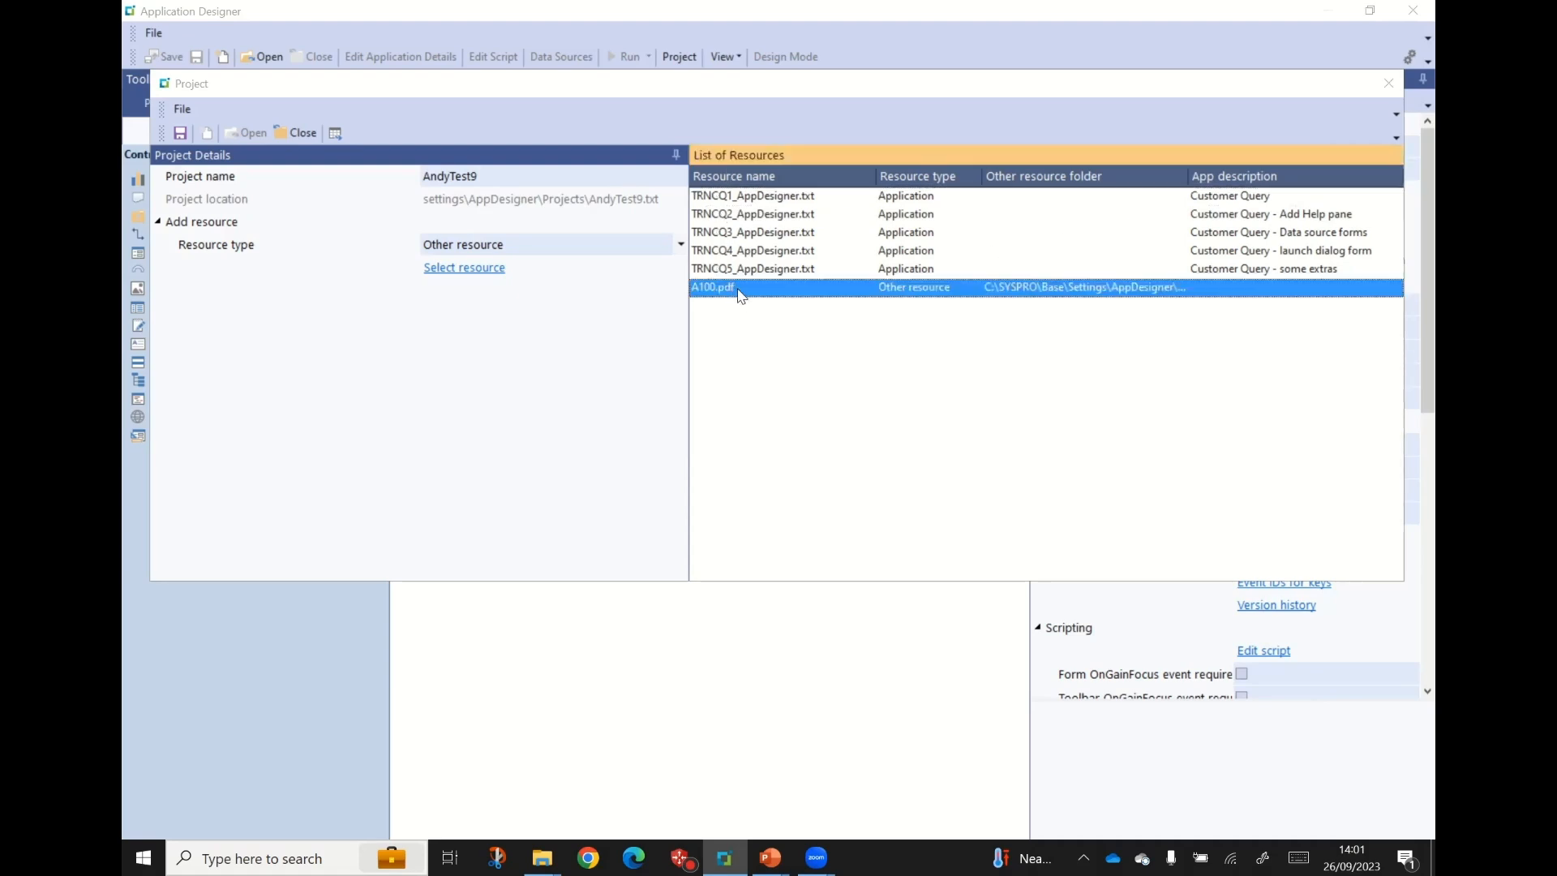
{"action": "key", "text": "Delete"}
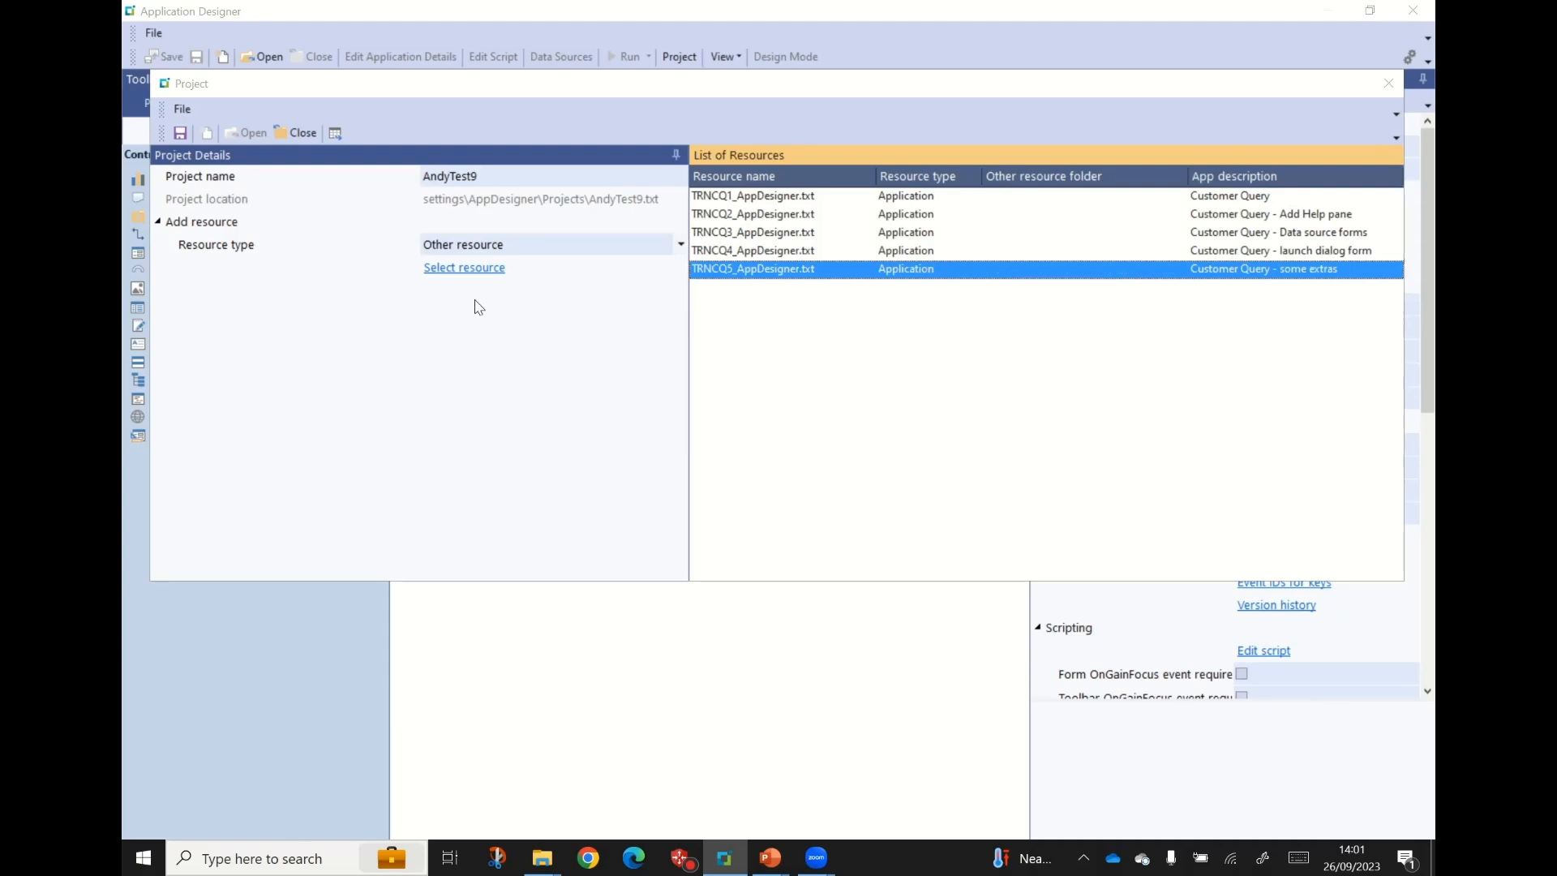
Step: Add BuildAppSourceCode.docx from the course's "99. App source code project" folder under Original Material as another resource
{"action": "left_click", "coordinate": [487, 270]}
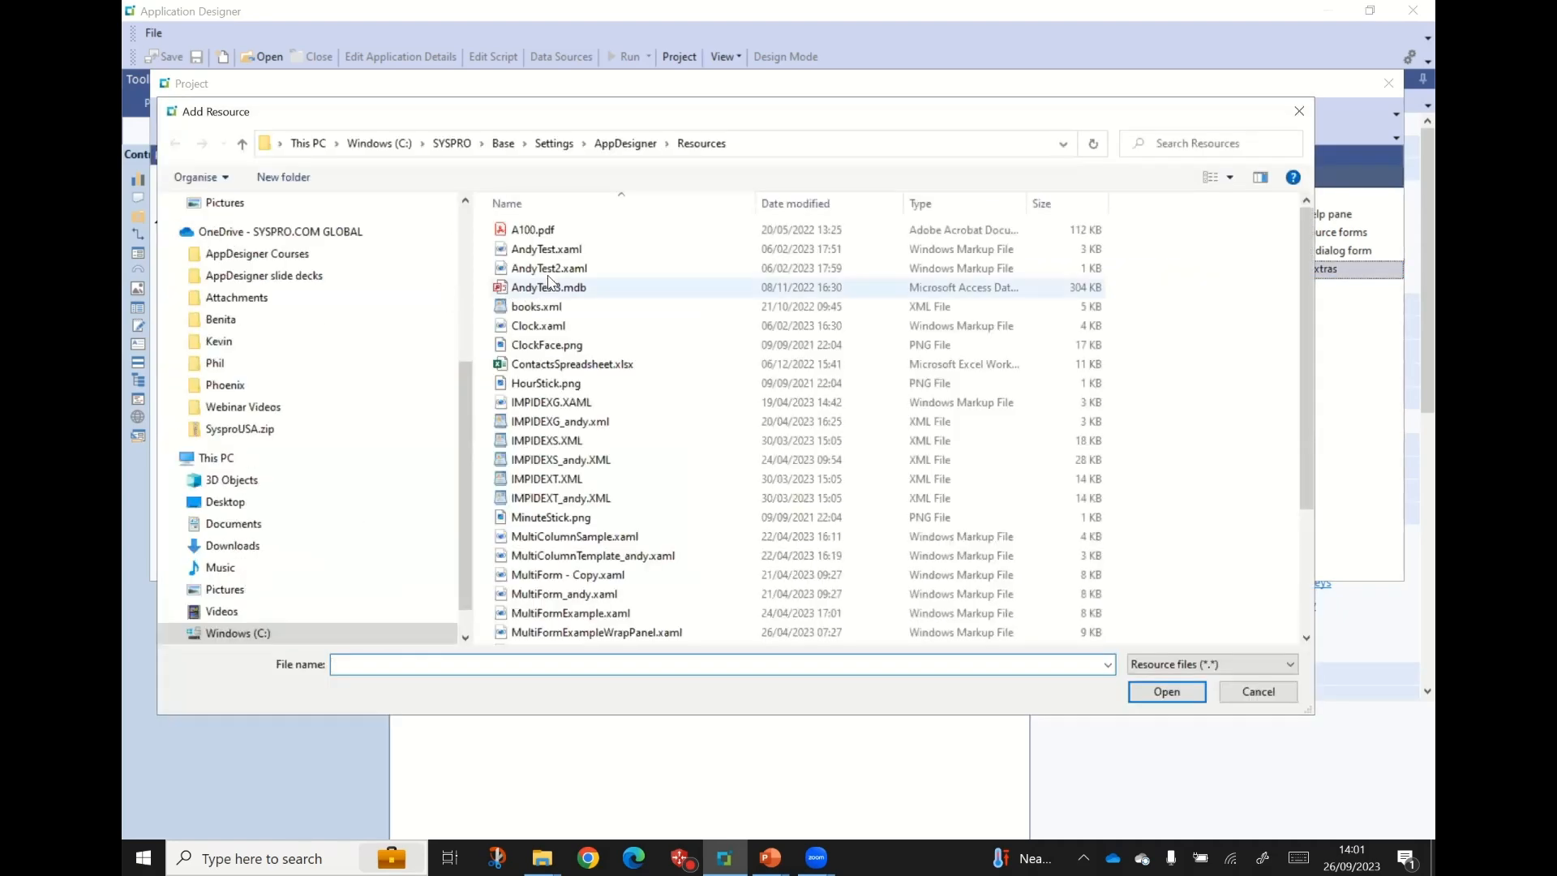
{"action": "left_click_drag", "start_coordinate": [468, 456], "coordinate": [461, 235]}
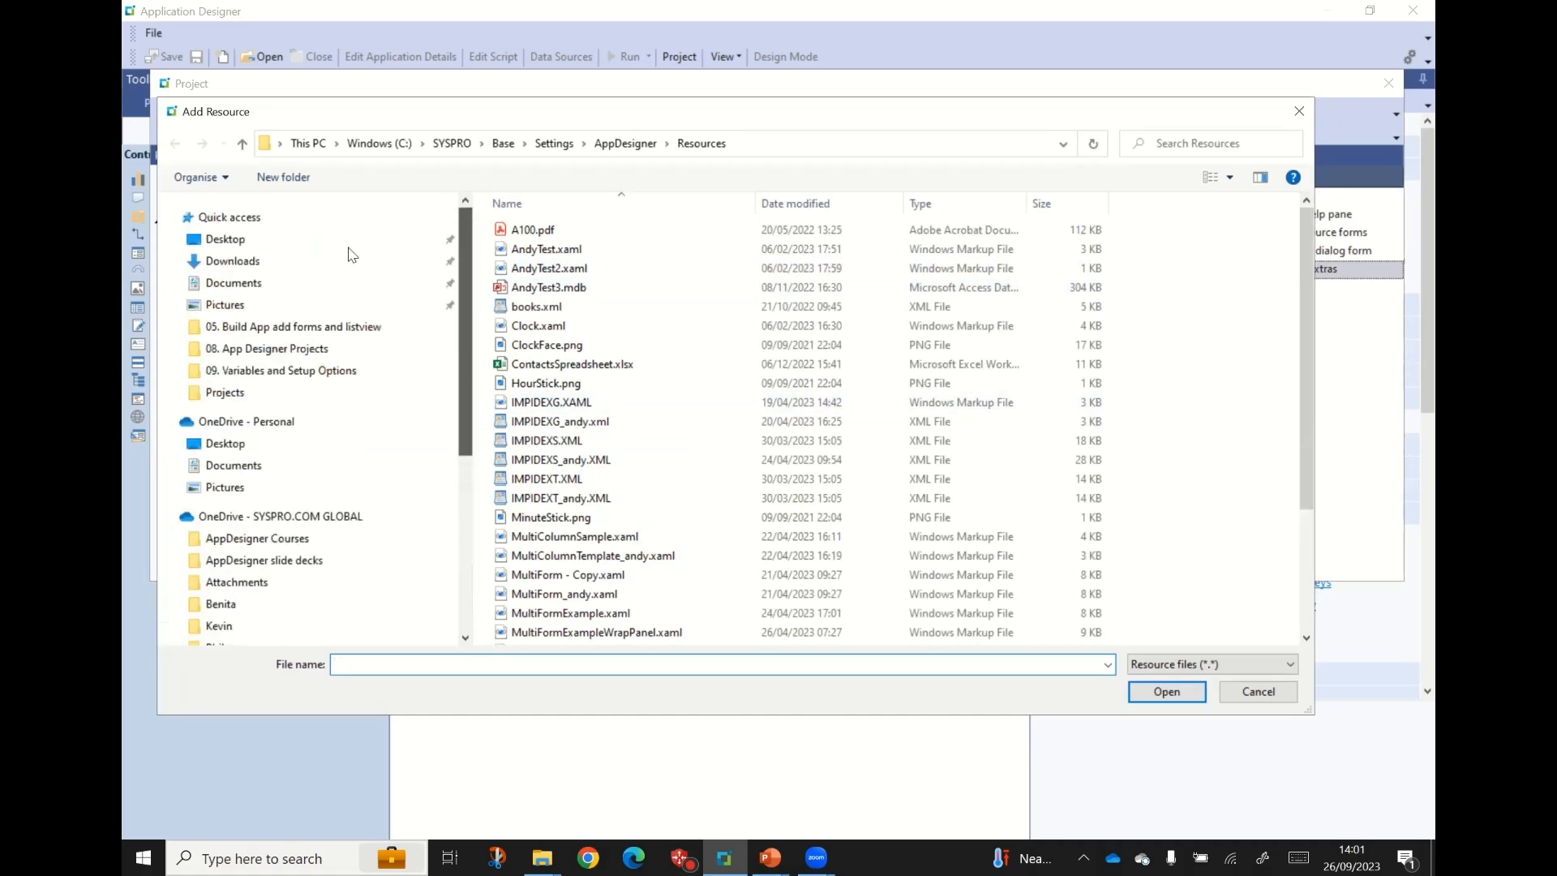
{"action": "left_click", "coordinate": [260, 327]}
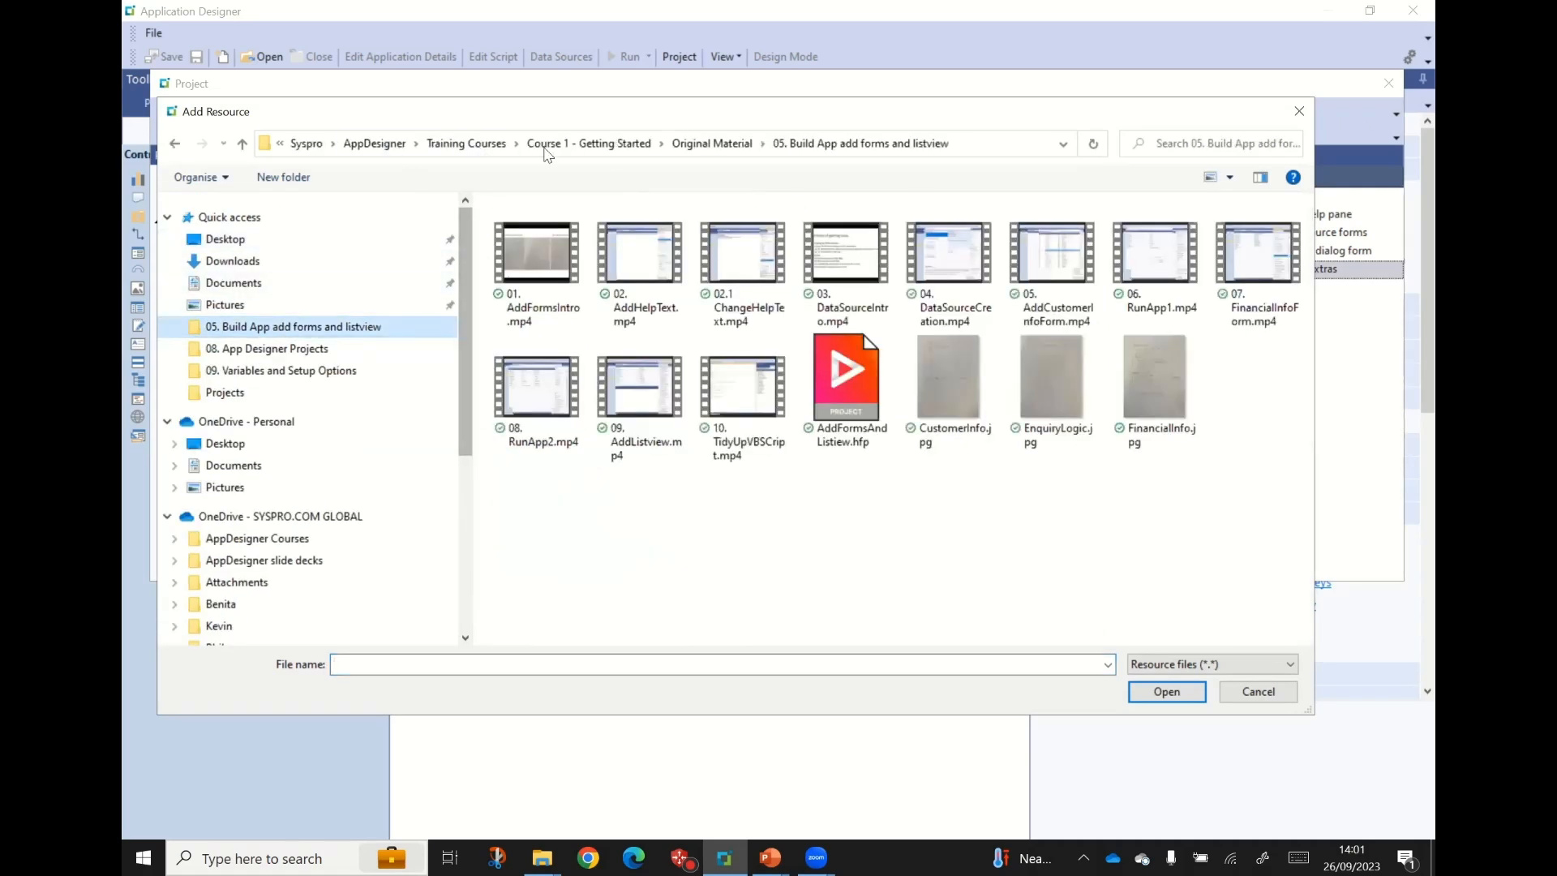
{"action": "left_click", "coordinate": [546, 146]}
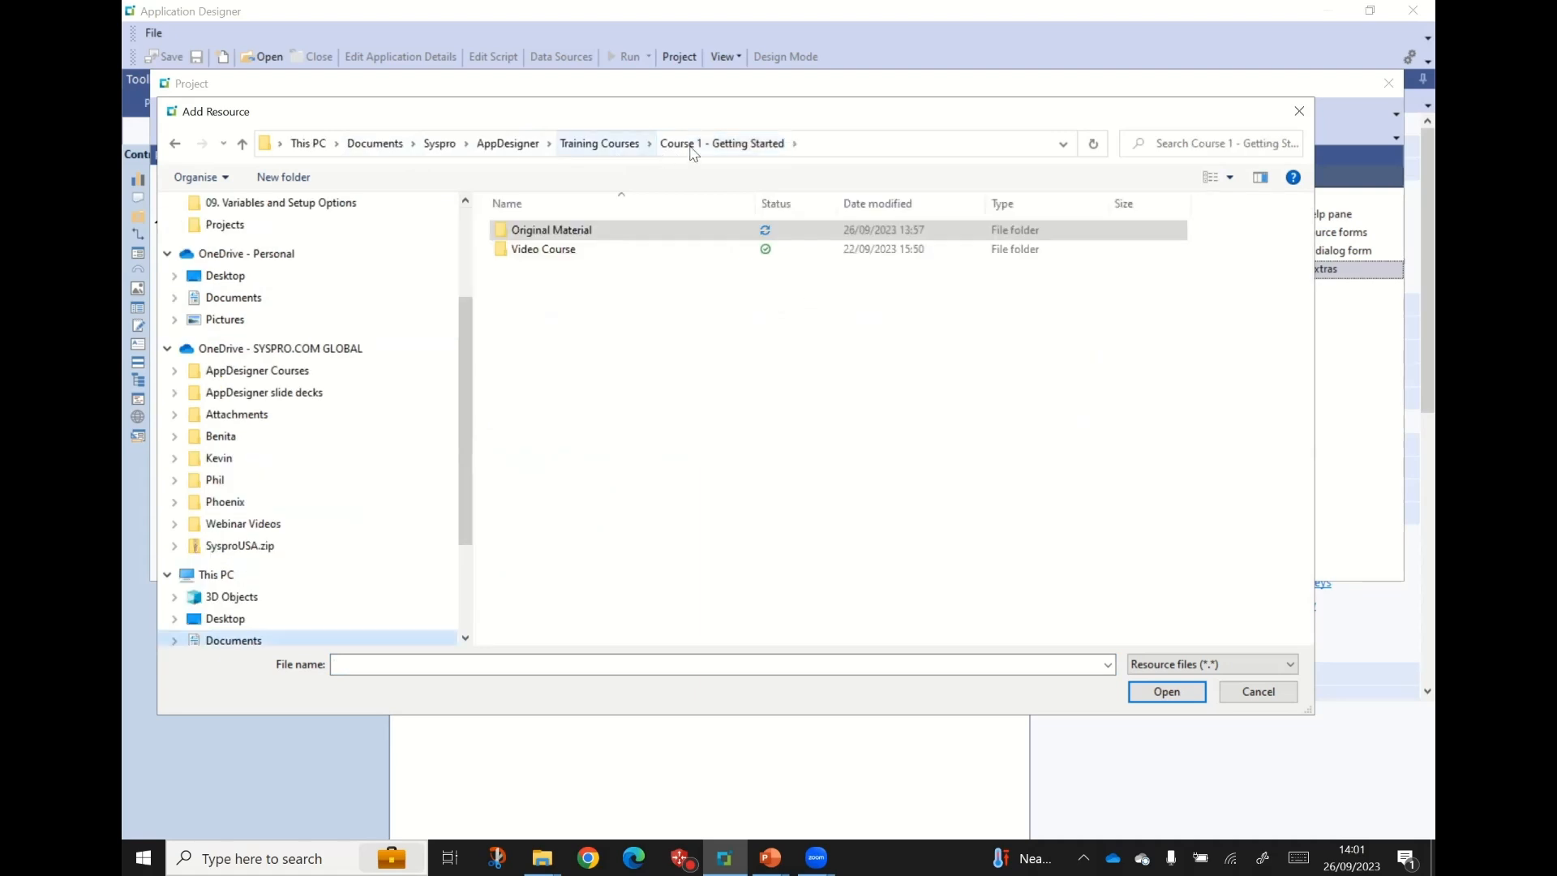
{"action": "double_click", "coordinate": [552, 230]}
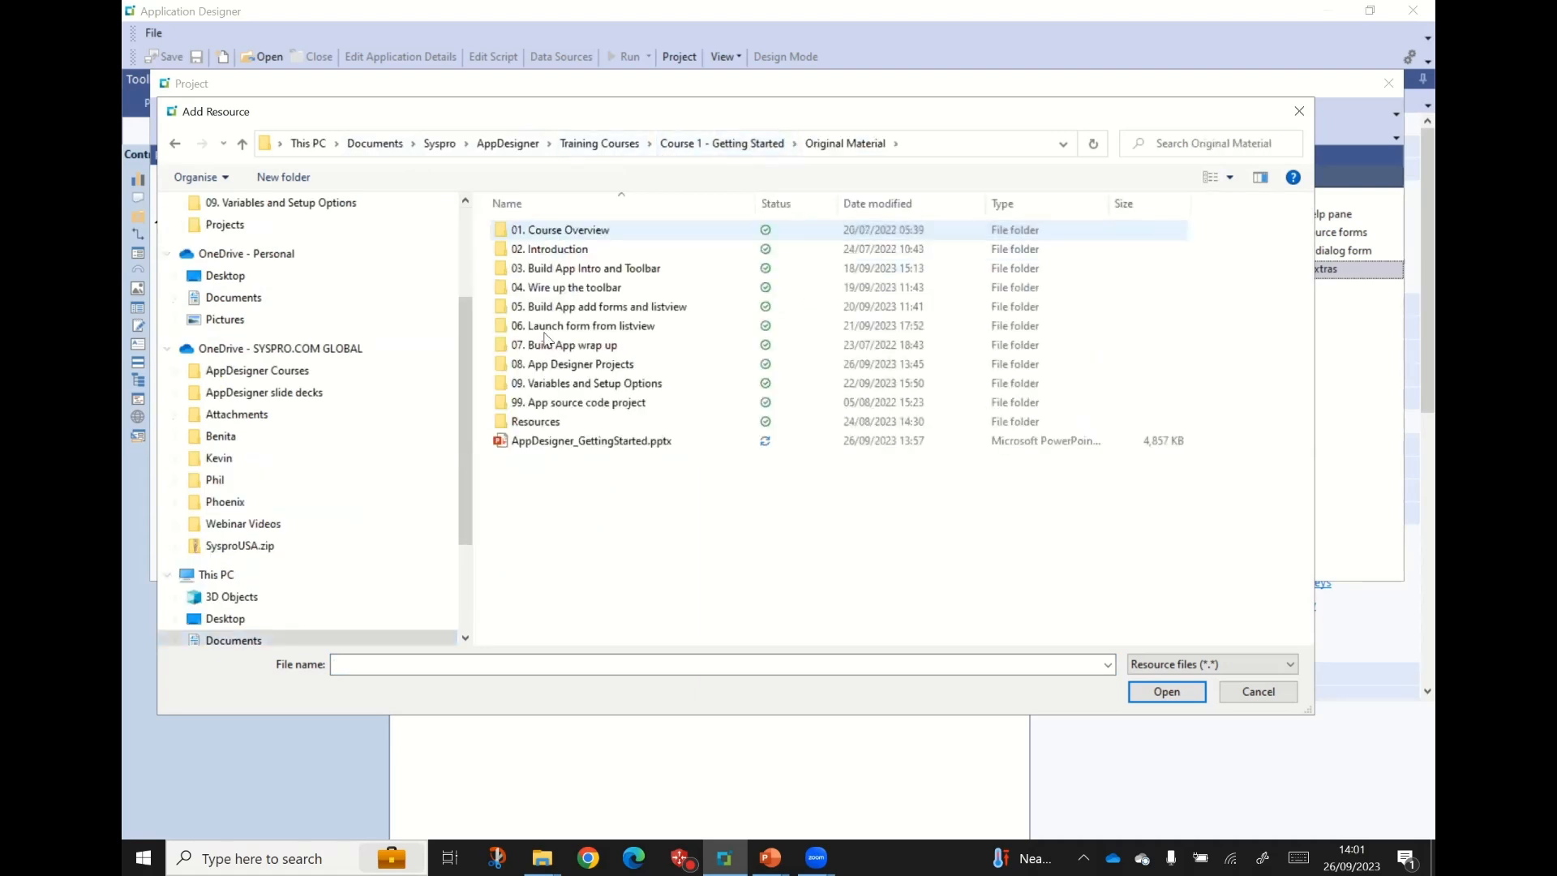
{"action": "double_click", "coordinate": [570, 404]}
{"action": "left_click", "coordinate": [563, 231]}
{"action": "left_click", "coordinate": [1168, 691]}
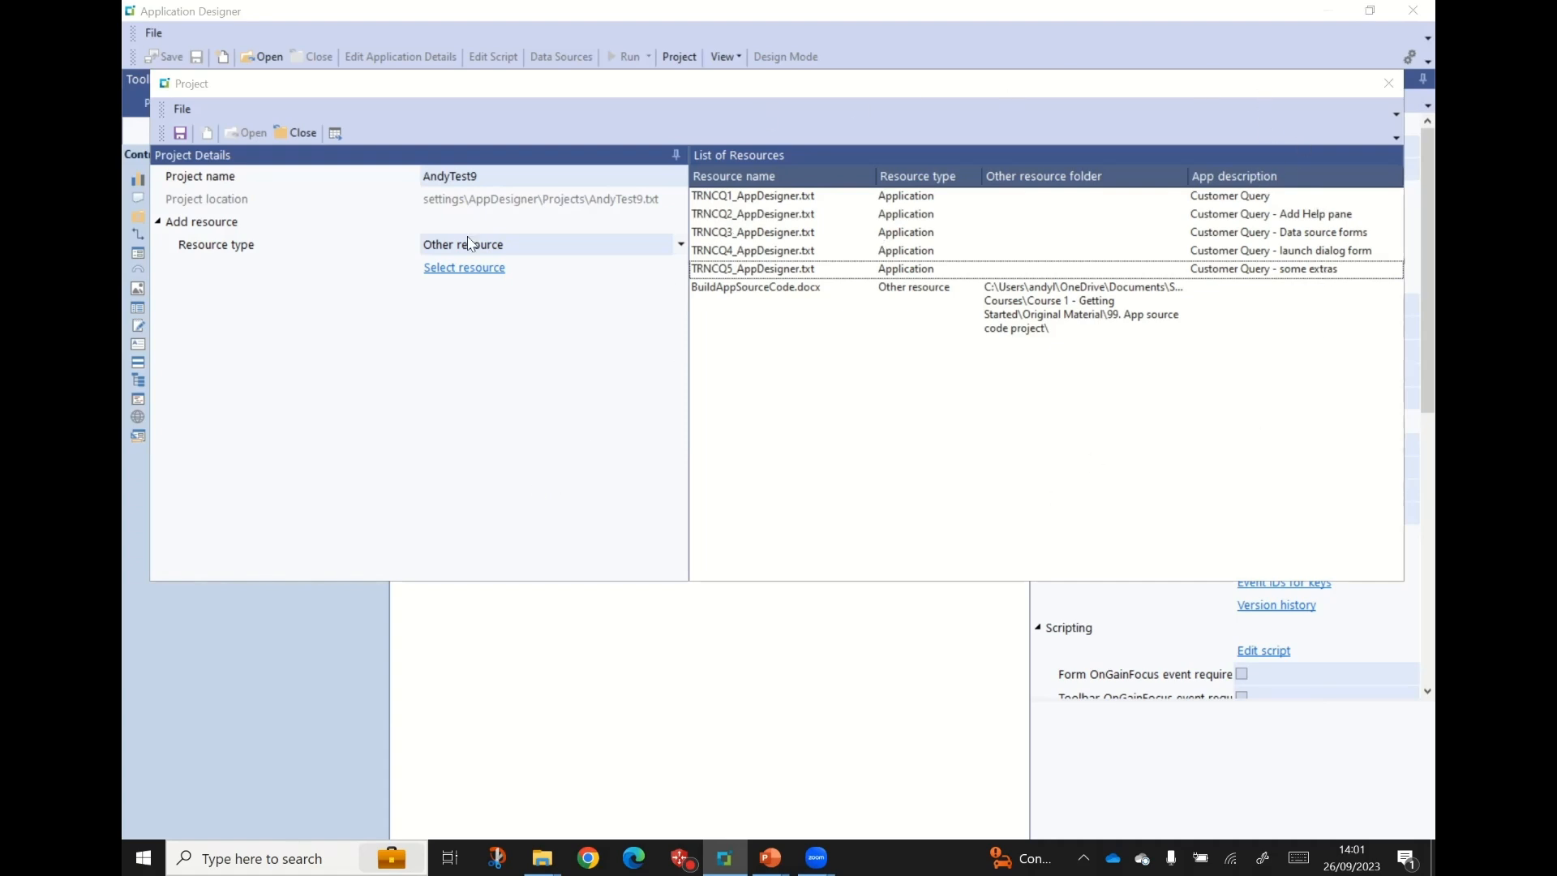
Step: Save the AndyTest9 project and reopen it from the recent projects
{"action": "left_click", "coordinate": [179, 133]}
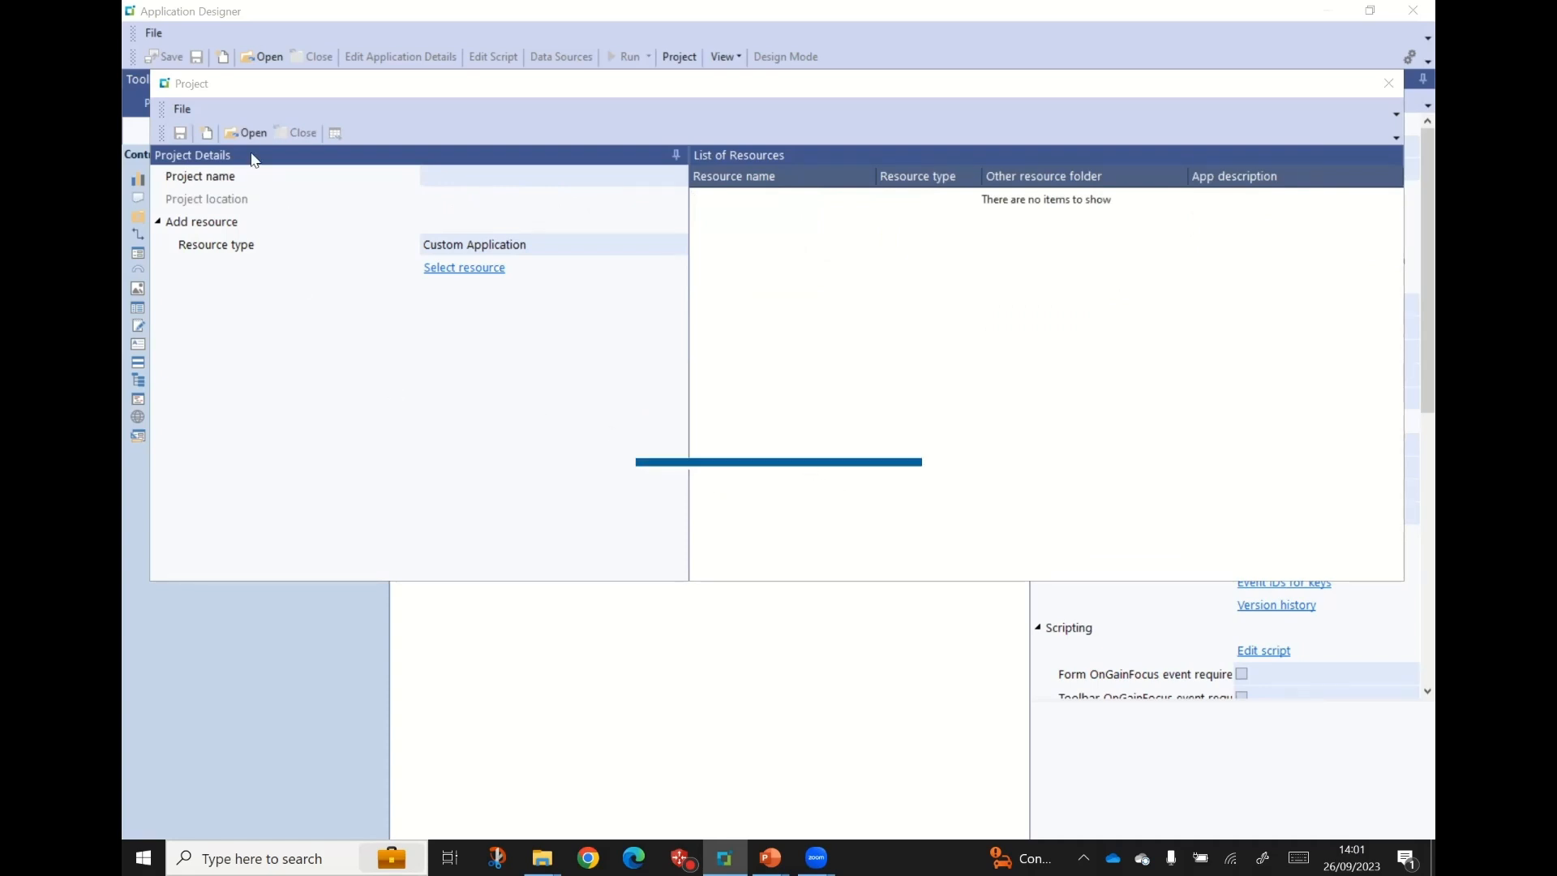
{"action": "left_click", "coordinate": [182, 110]}
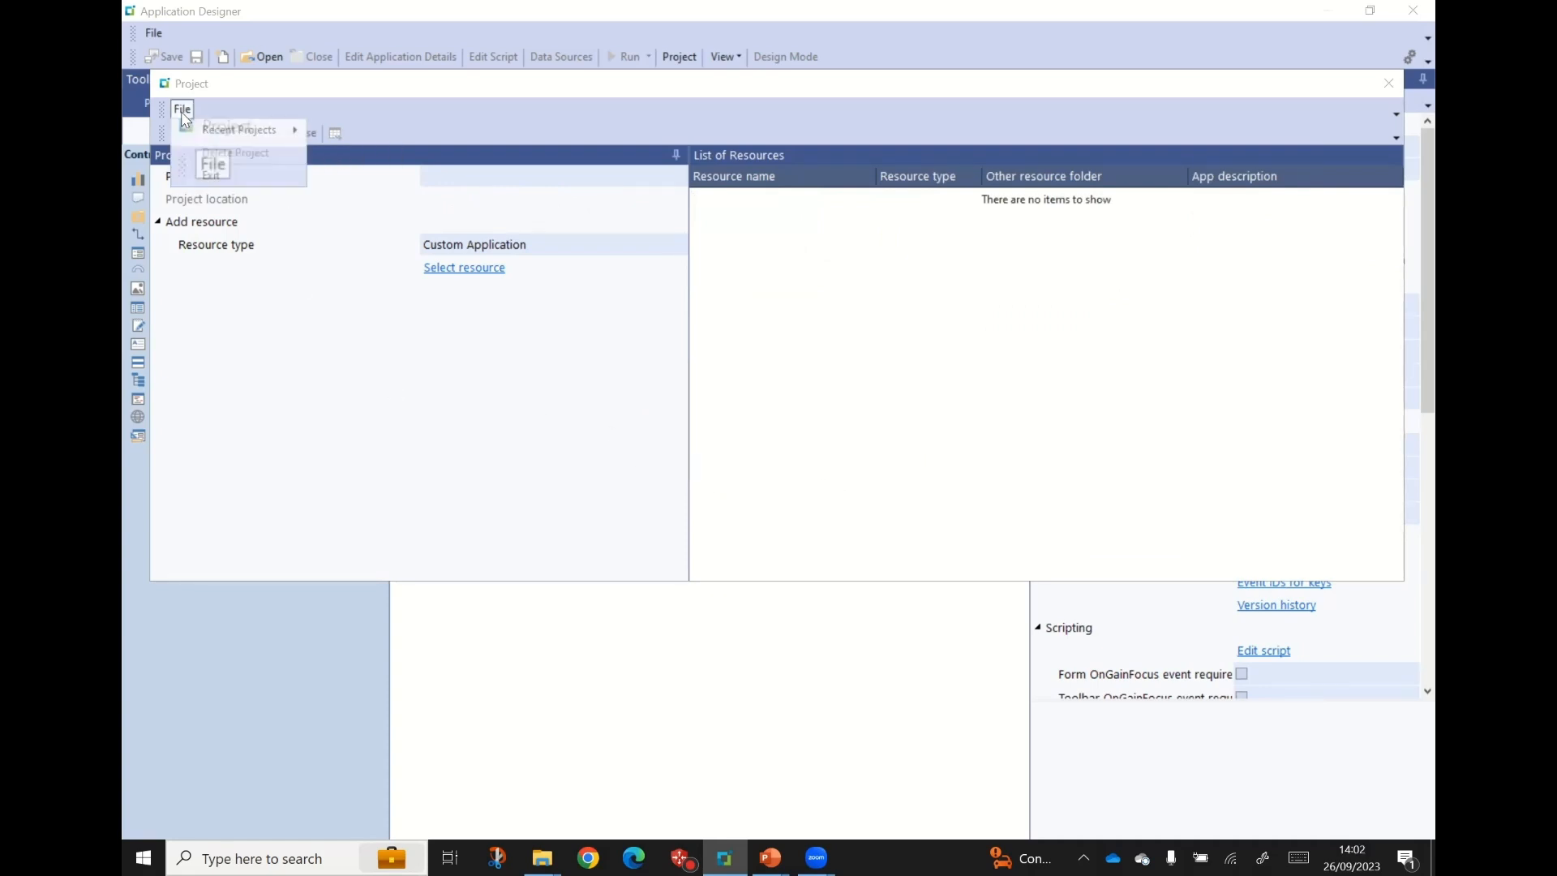
{"action": "mouse_move", "coordinate": [243, 130]}
{"action": "left_click", "coordinate": [371, 132]}
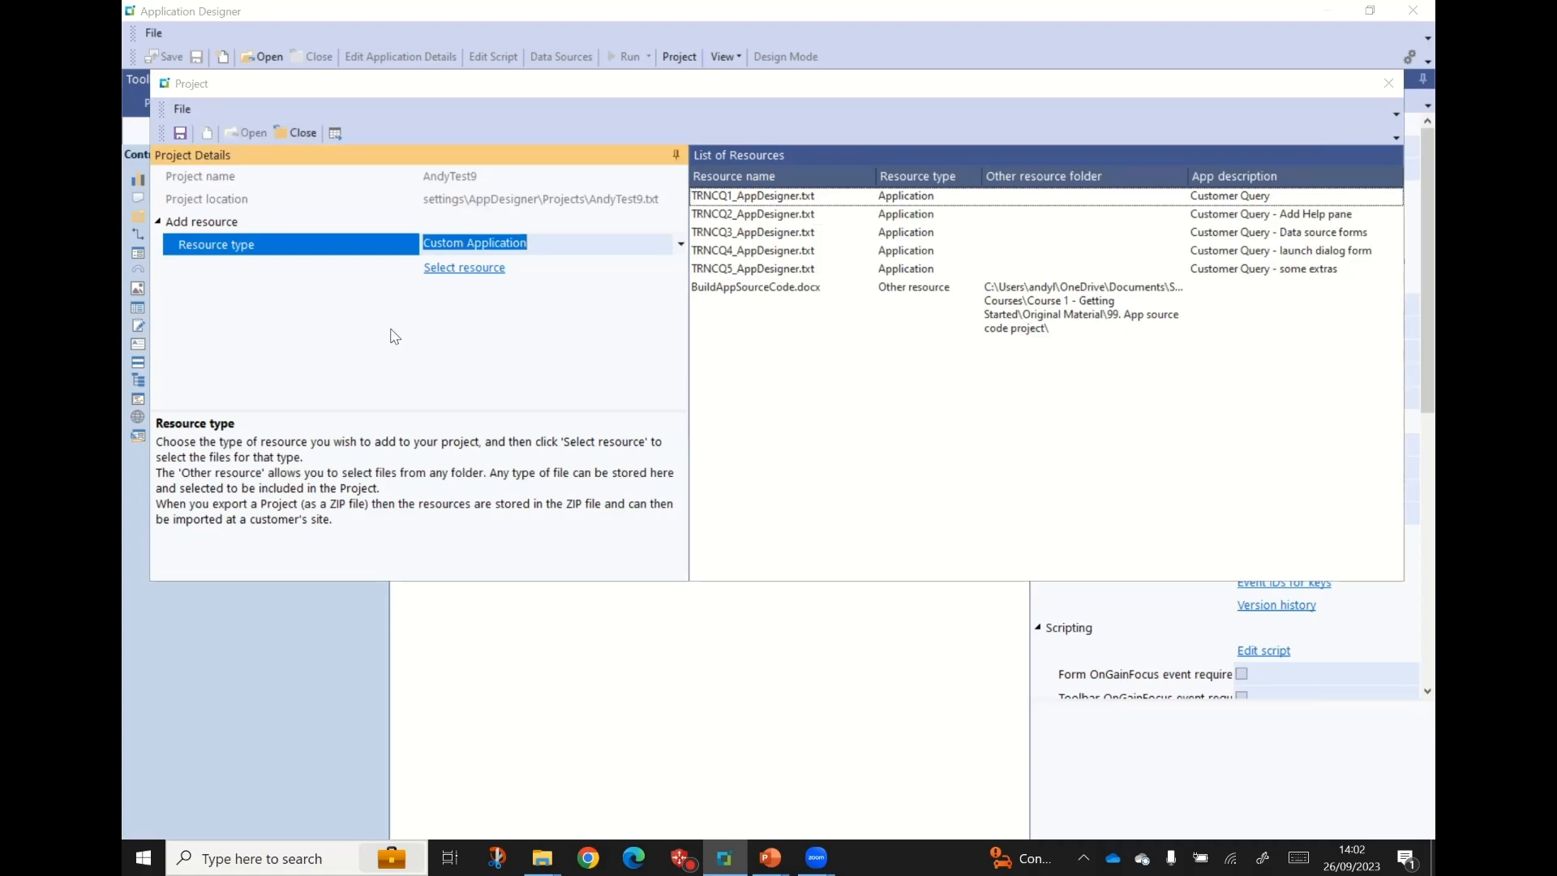
Step: Export the AndyTest9 project to a .prjzip file and dismiss the export message
{"action": "left_click", "coordinate": [336, 134]}
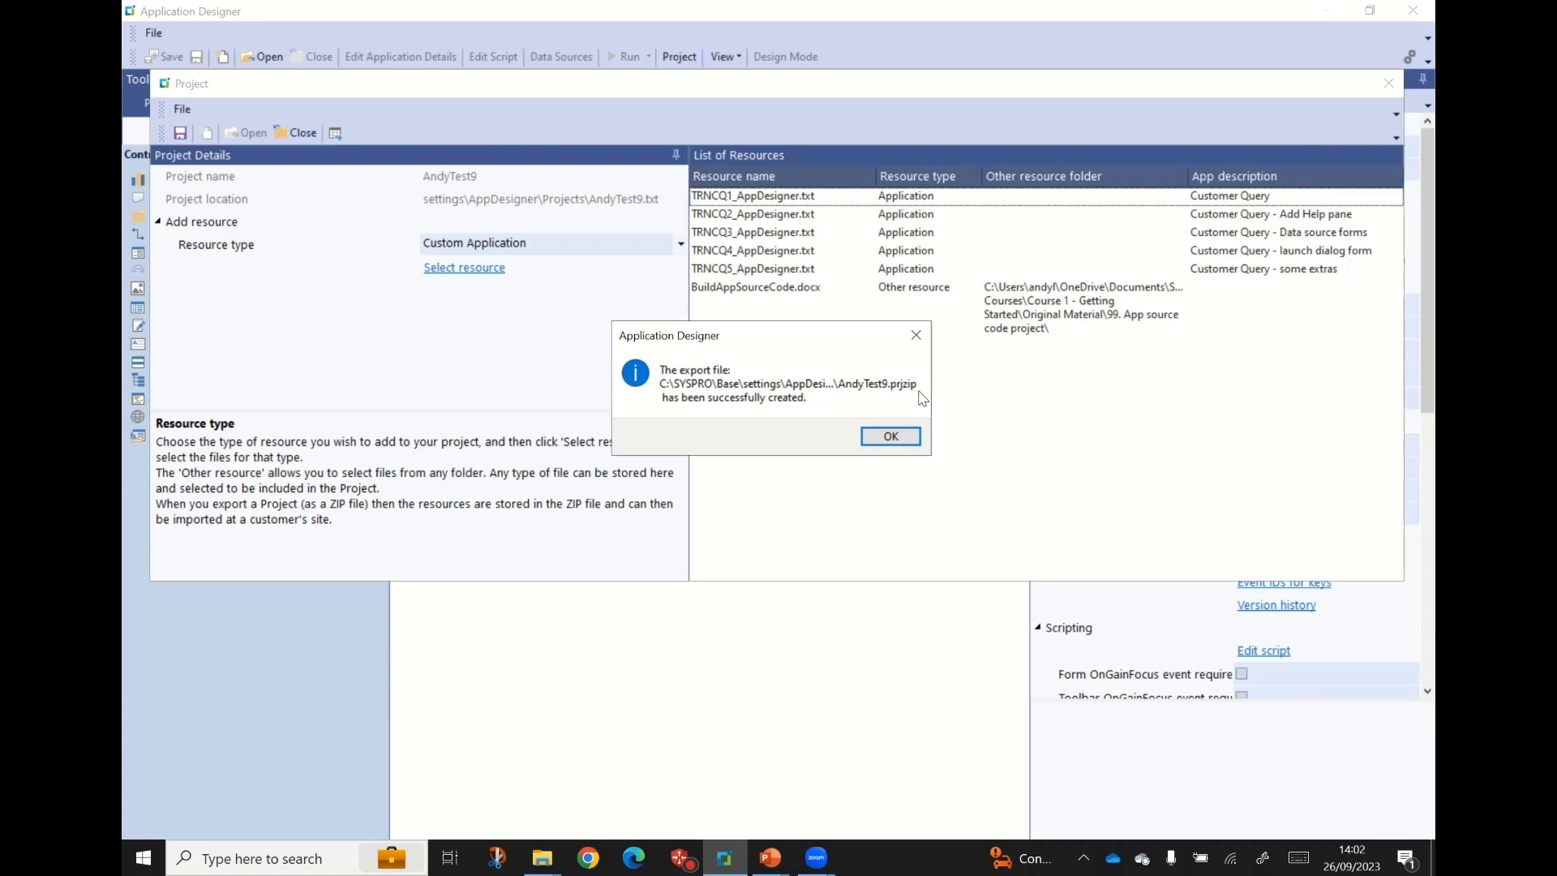
{"action": "left_click", "coordinate": [891, 436]}
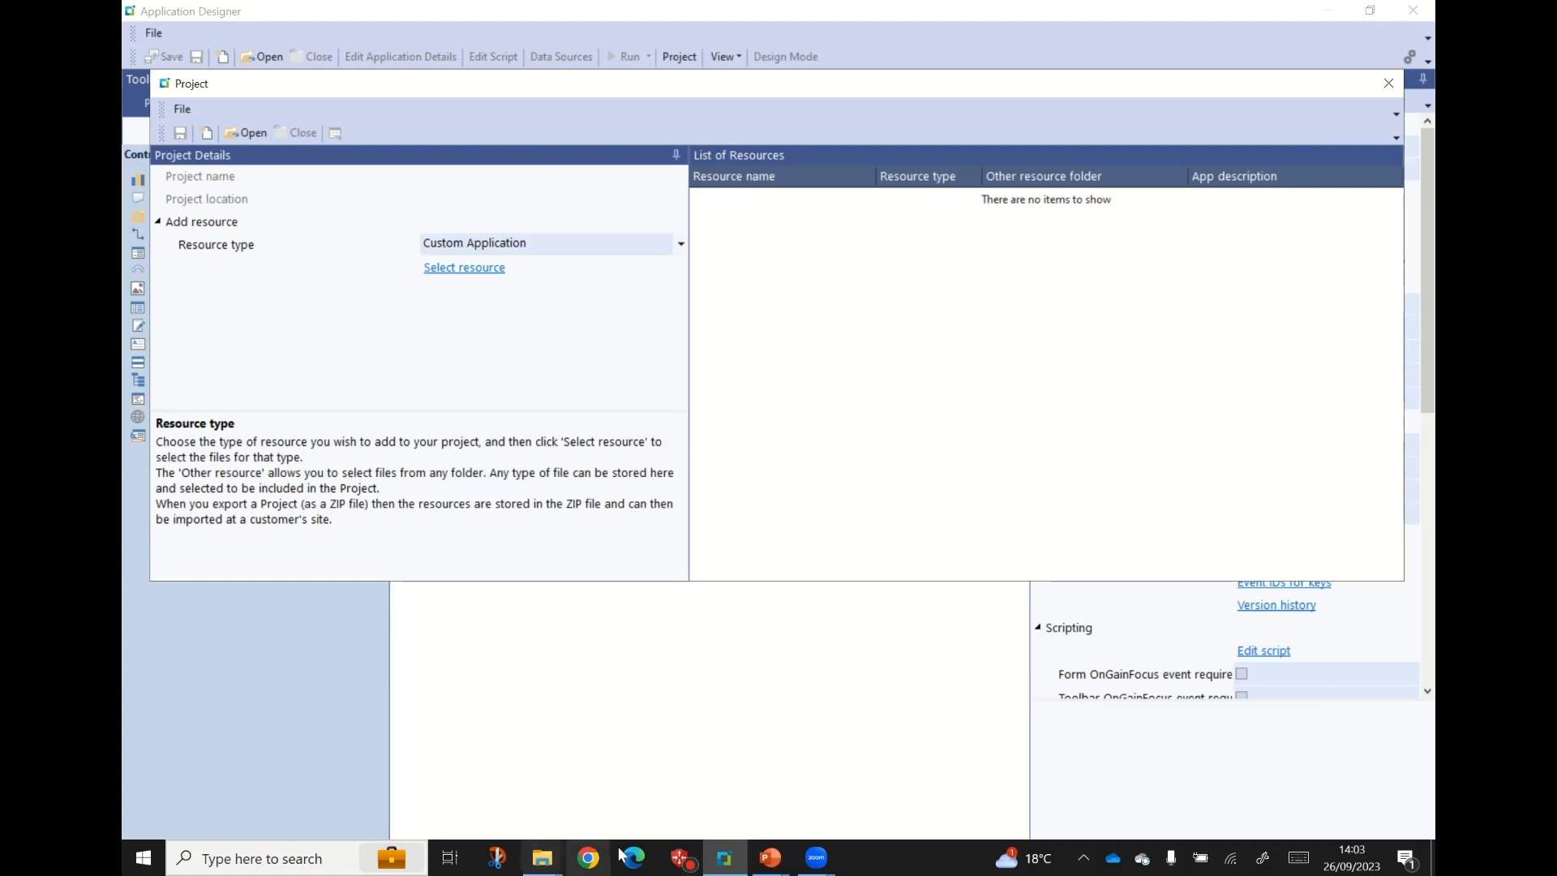
Step: Switch to the PowerPoint slide show and examine the Project Files slide on .txt and .prjzip contents
{"action": "left_click", "coordinate": [770, 854]}
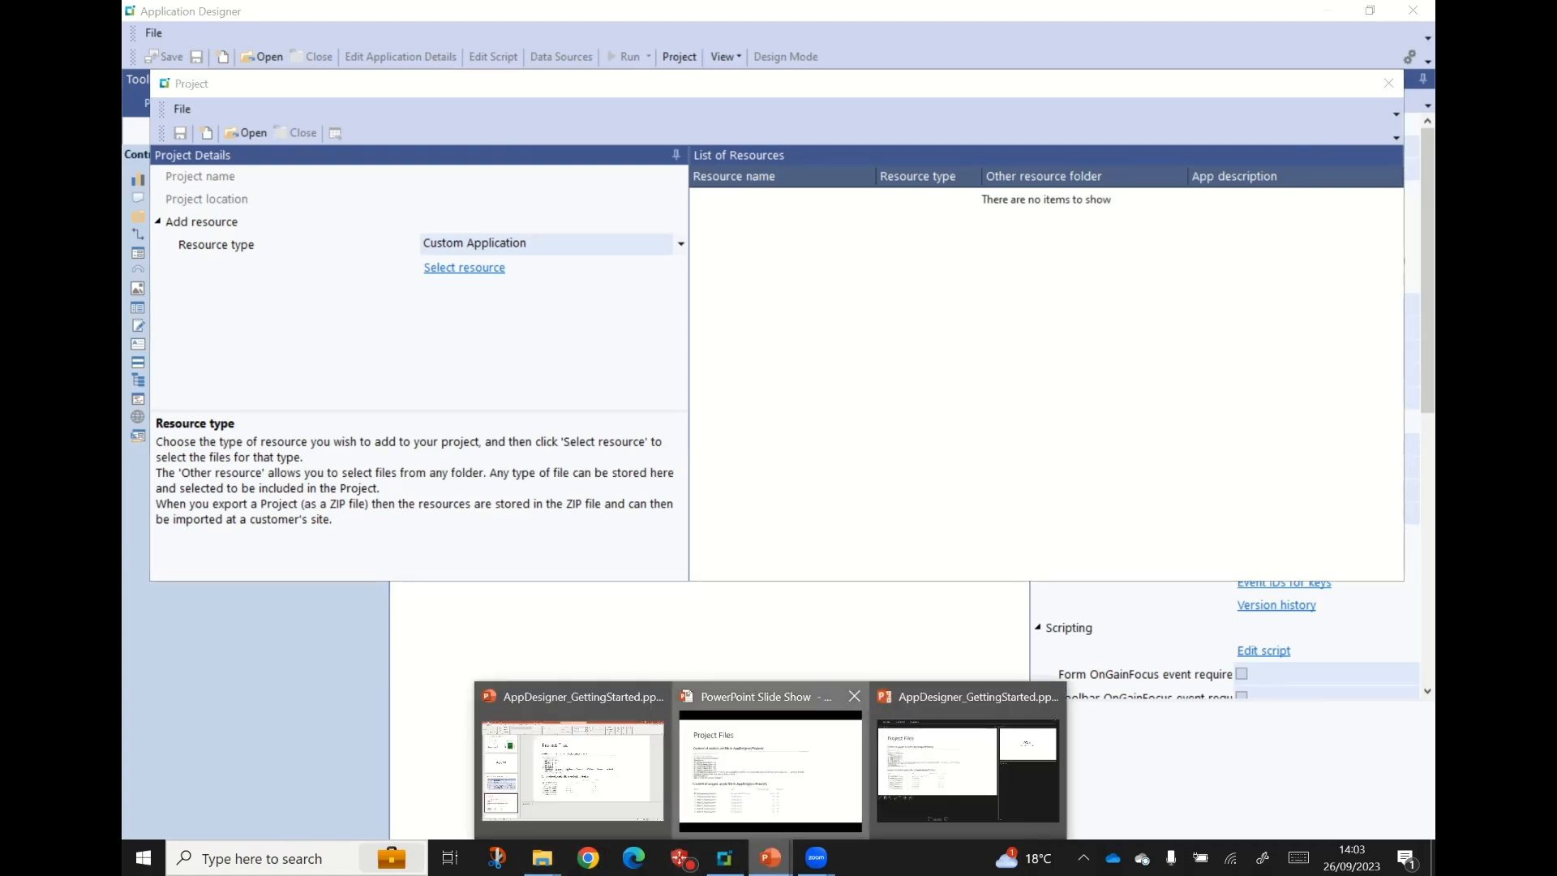
{"action": "left_click", "coordinate": [770, 770]}
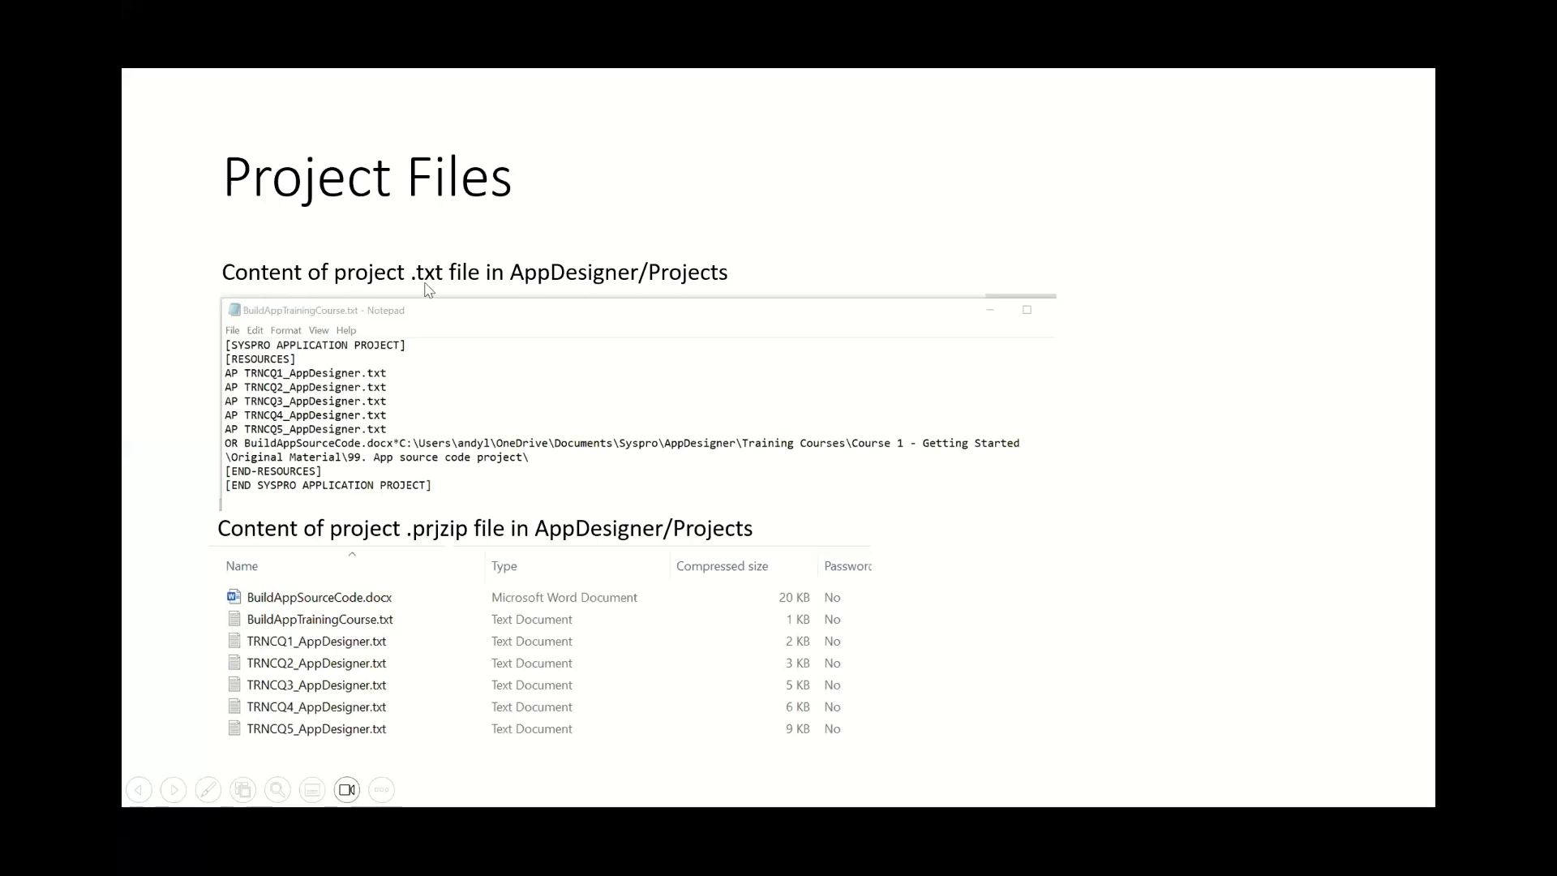
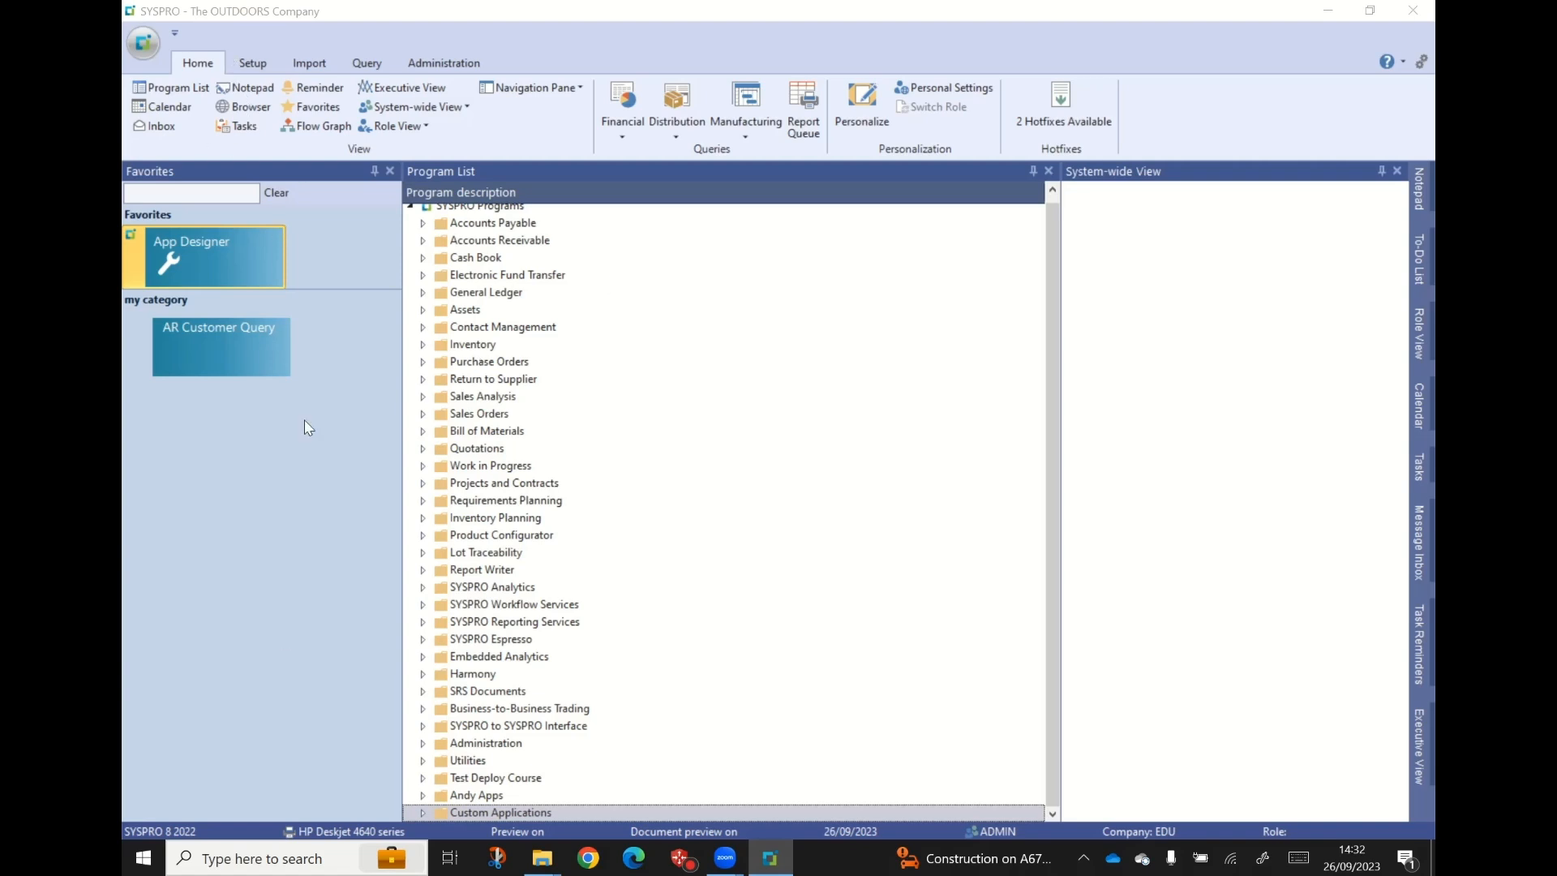
Step: Start an Application Designer project import and load AndyTest9.prjzip from the AppDesigner Projects folder
{"action": "left_click", "coordinate": [443, 63]}
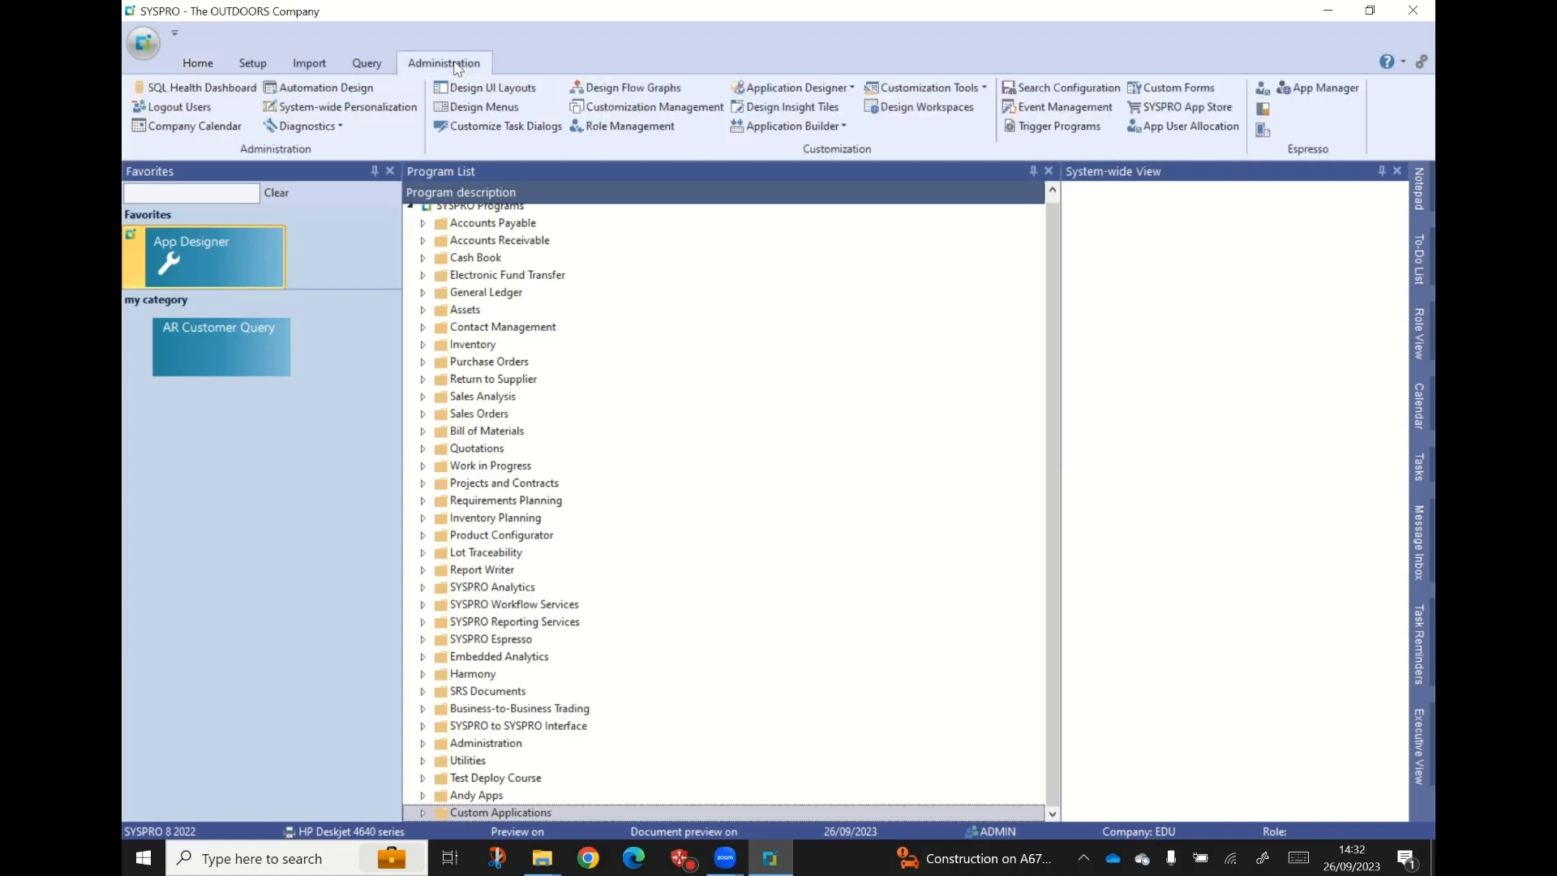
{"action": "left_click", "coordinate": [852, 88]}
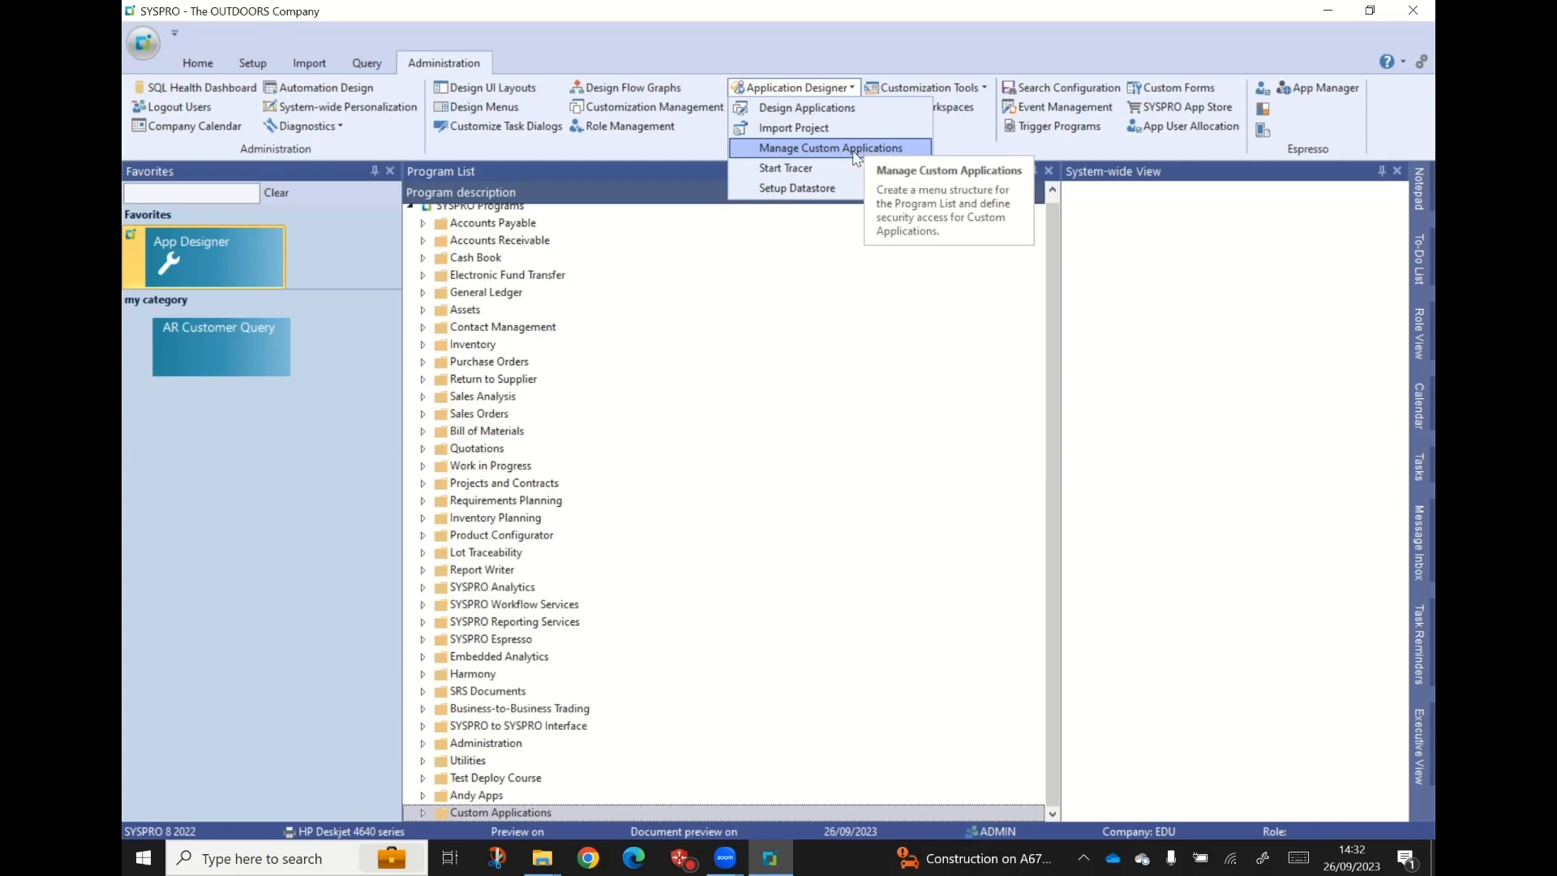
{"action": "left_click", "coordinate": [797, 128]}
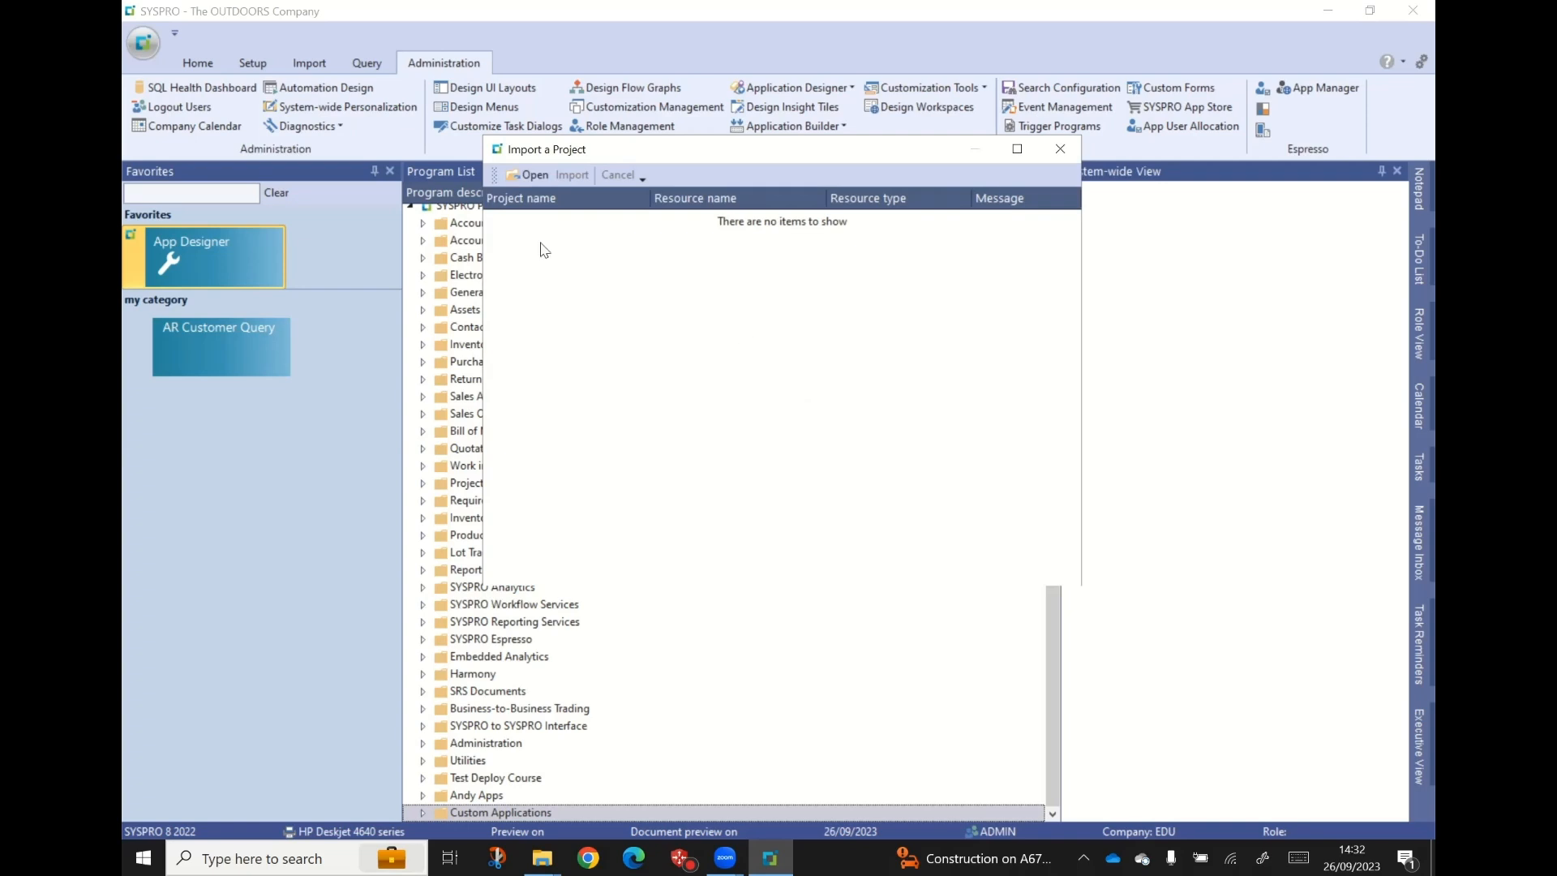
{"action": "left_click", "coordinate": [530, 175]}
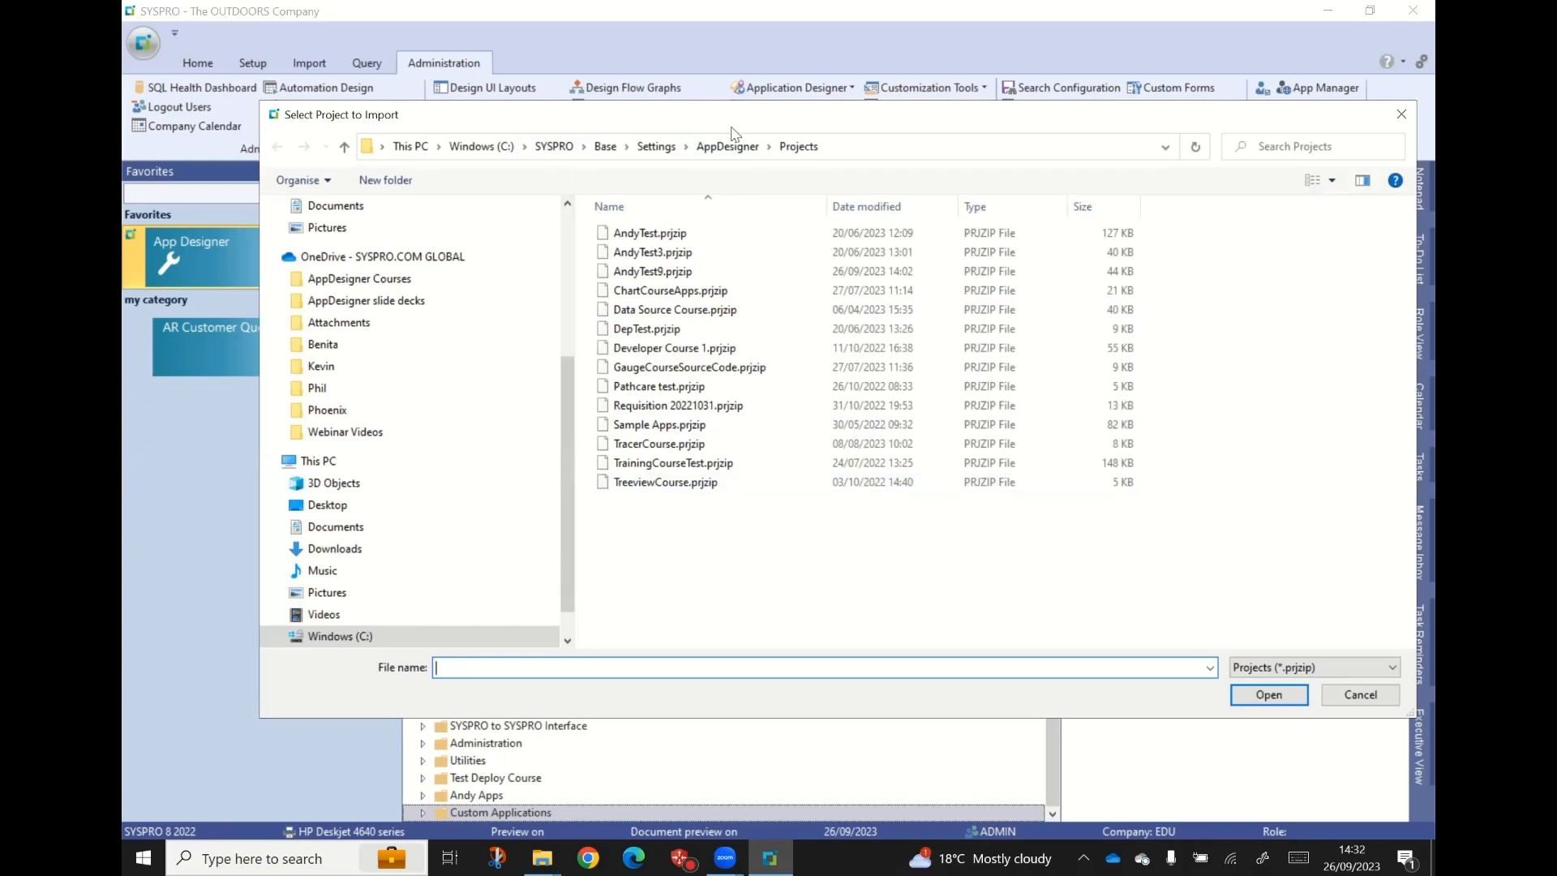
{"action": "left_click", "coordinate": [658, 272]}
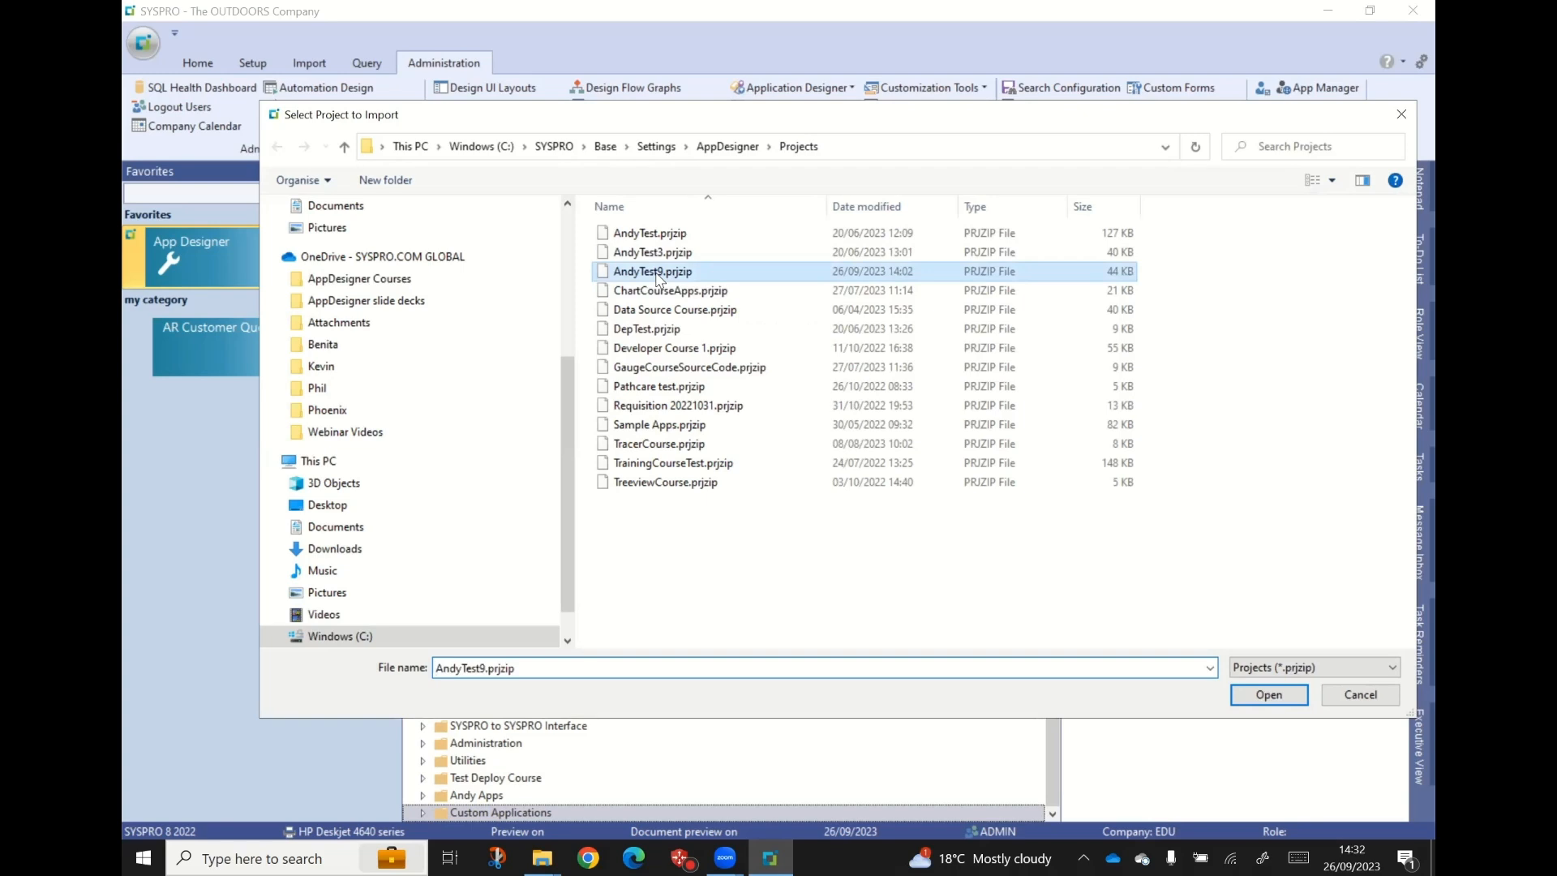
{"action": "left_click", "coordinate": [1276, 697]}
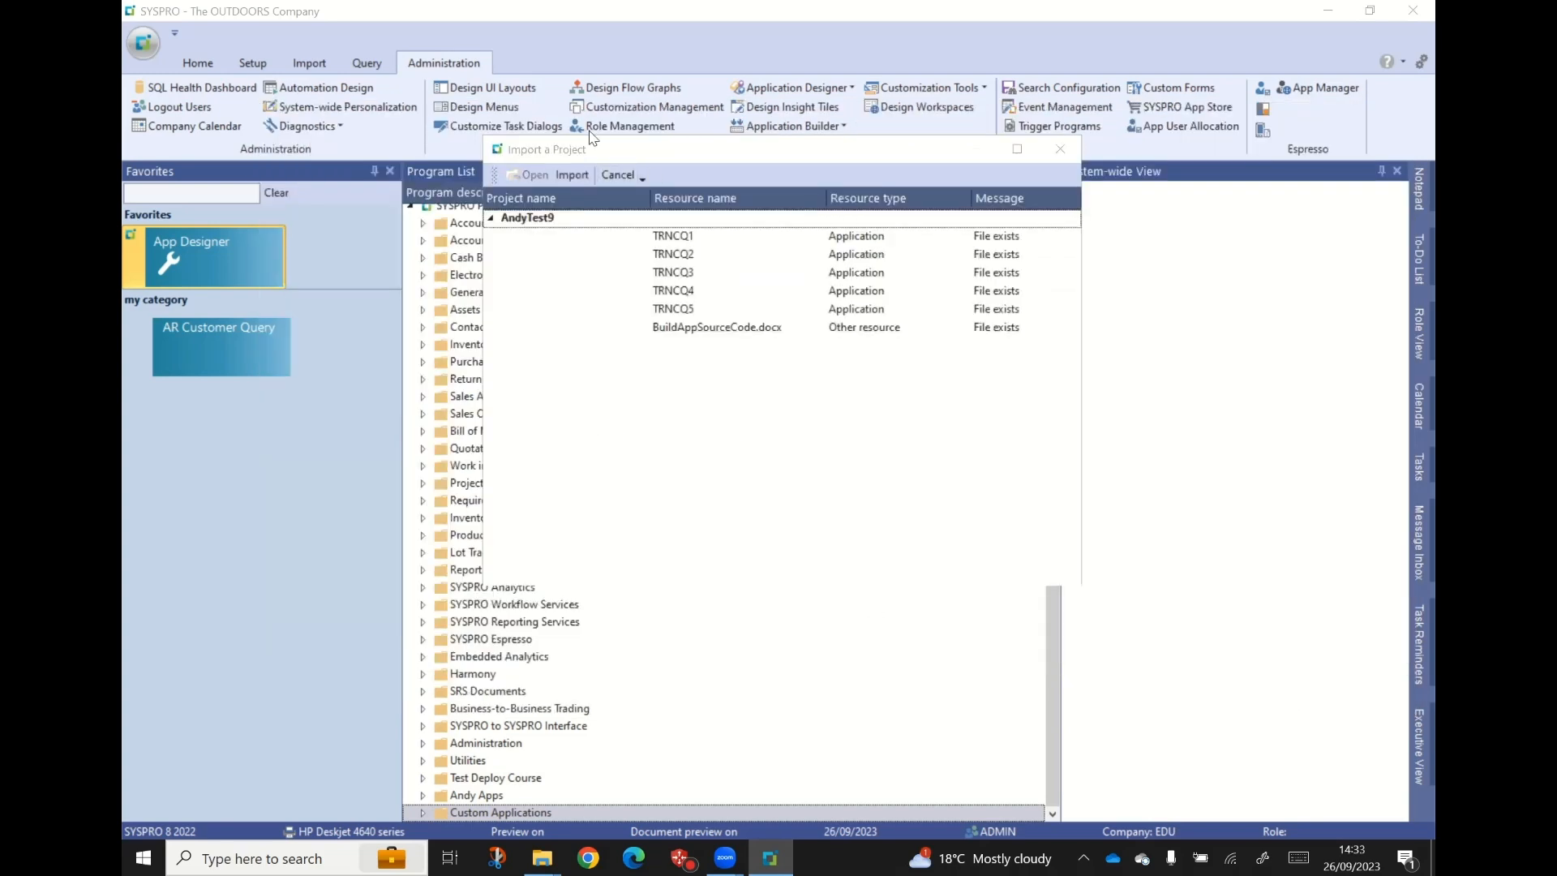
Step: Import the AndyTest9 project resources, accept proceeding over the existing files and dismiss the completion message
{"action": "left_click_drag", "start_coordinate": [699, 161], "coordinate": [692, 146]}
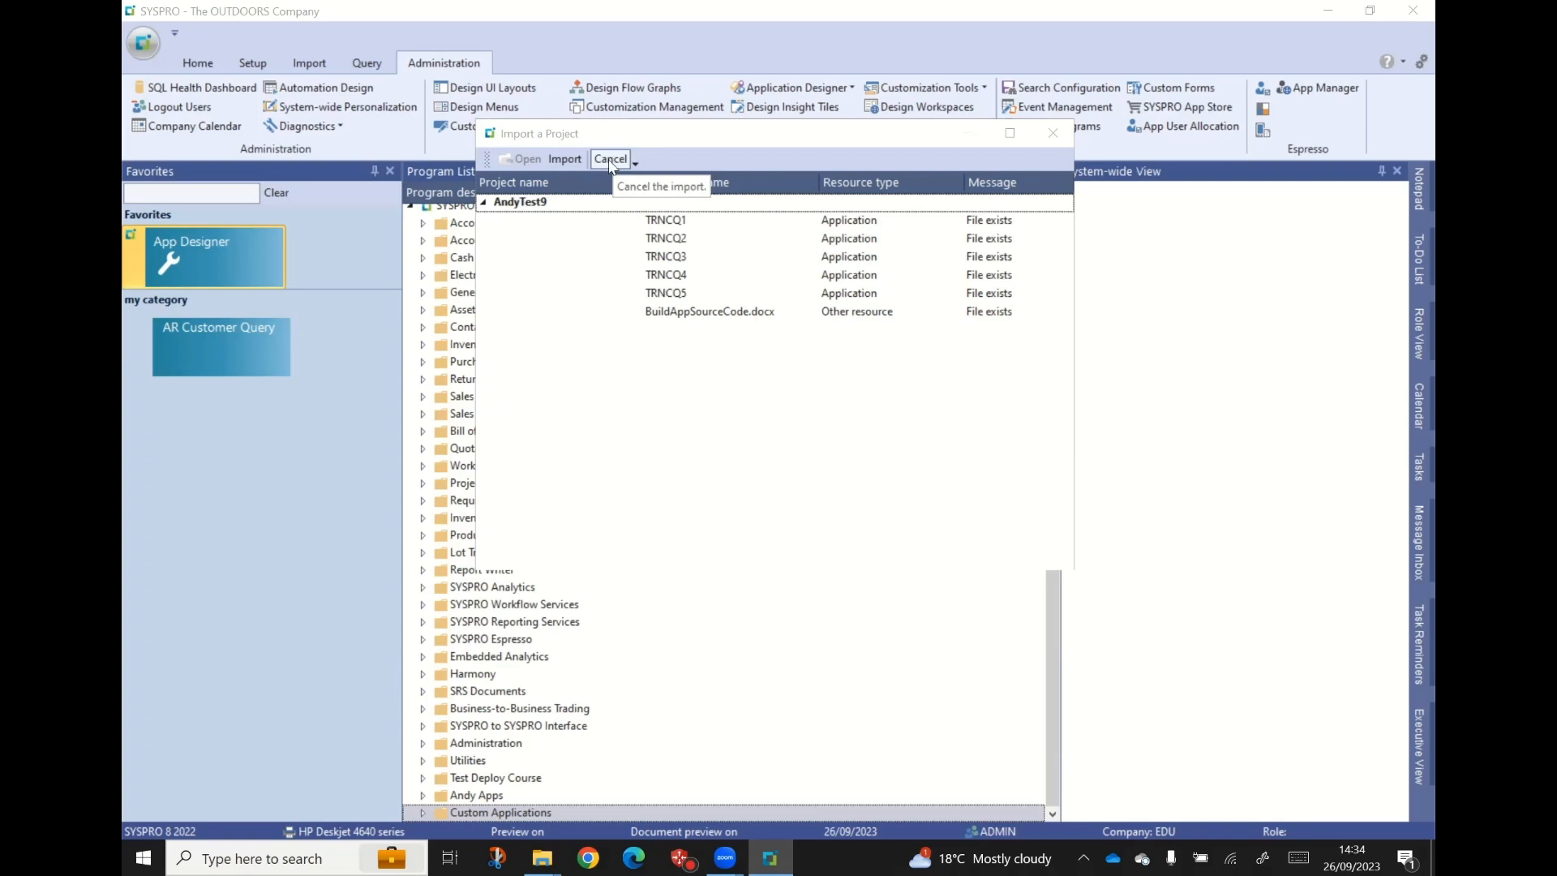
{"action": "left_click", "coordinate": [566, 157]}
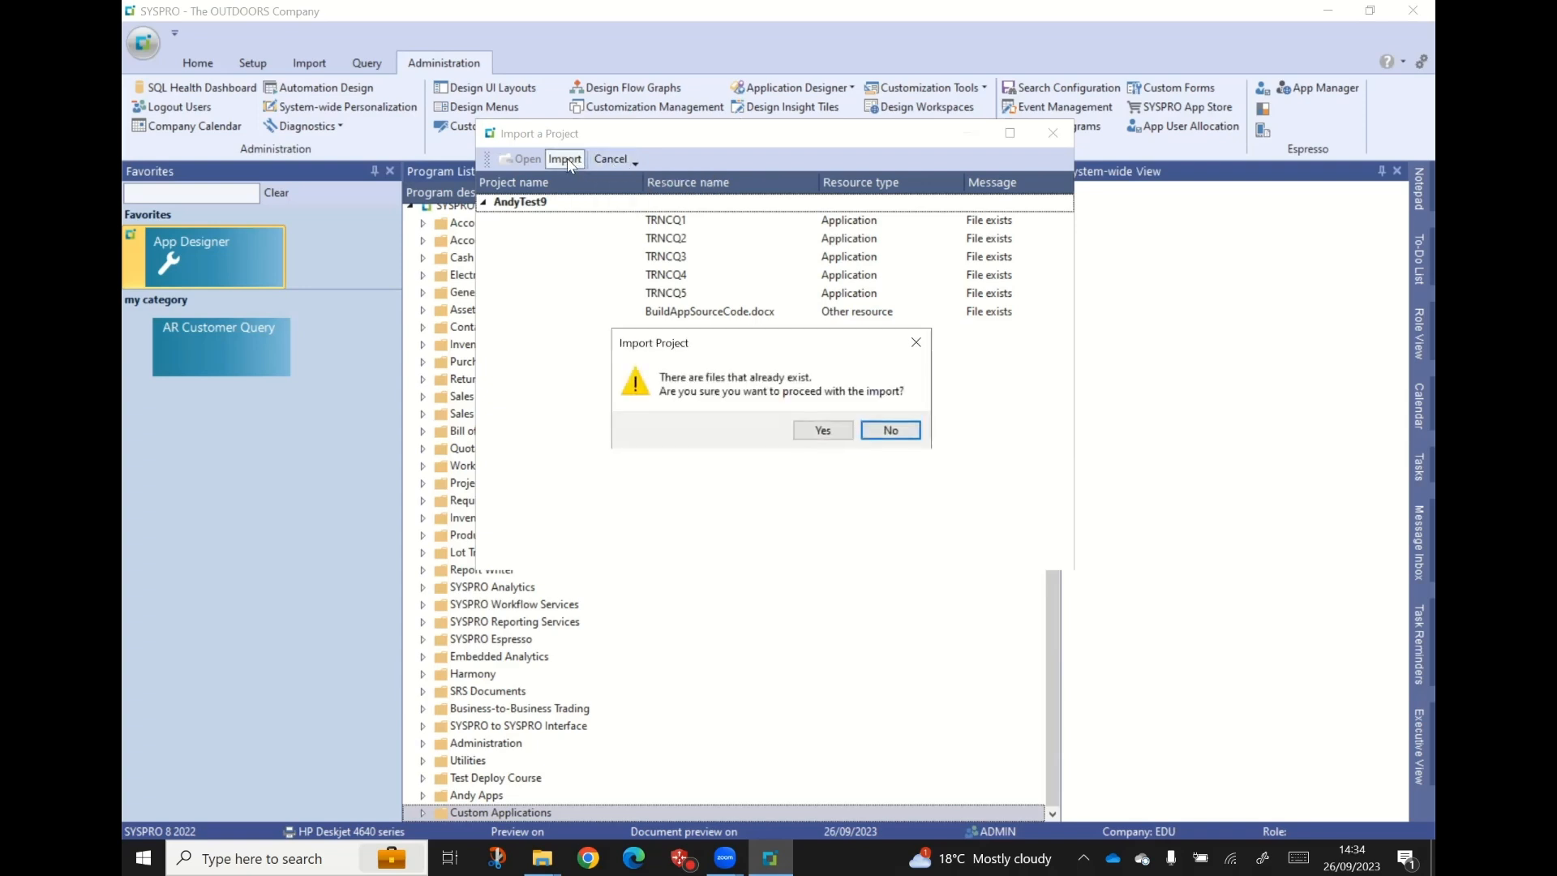
{"action": "left_click", "coordinate": [823, 432]}
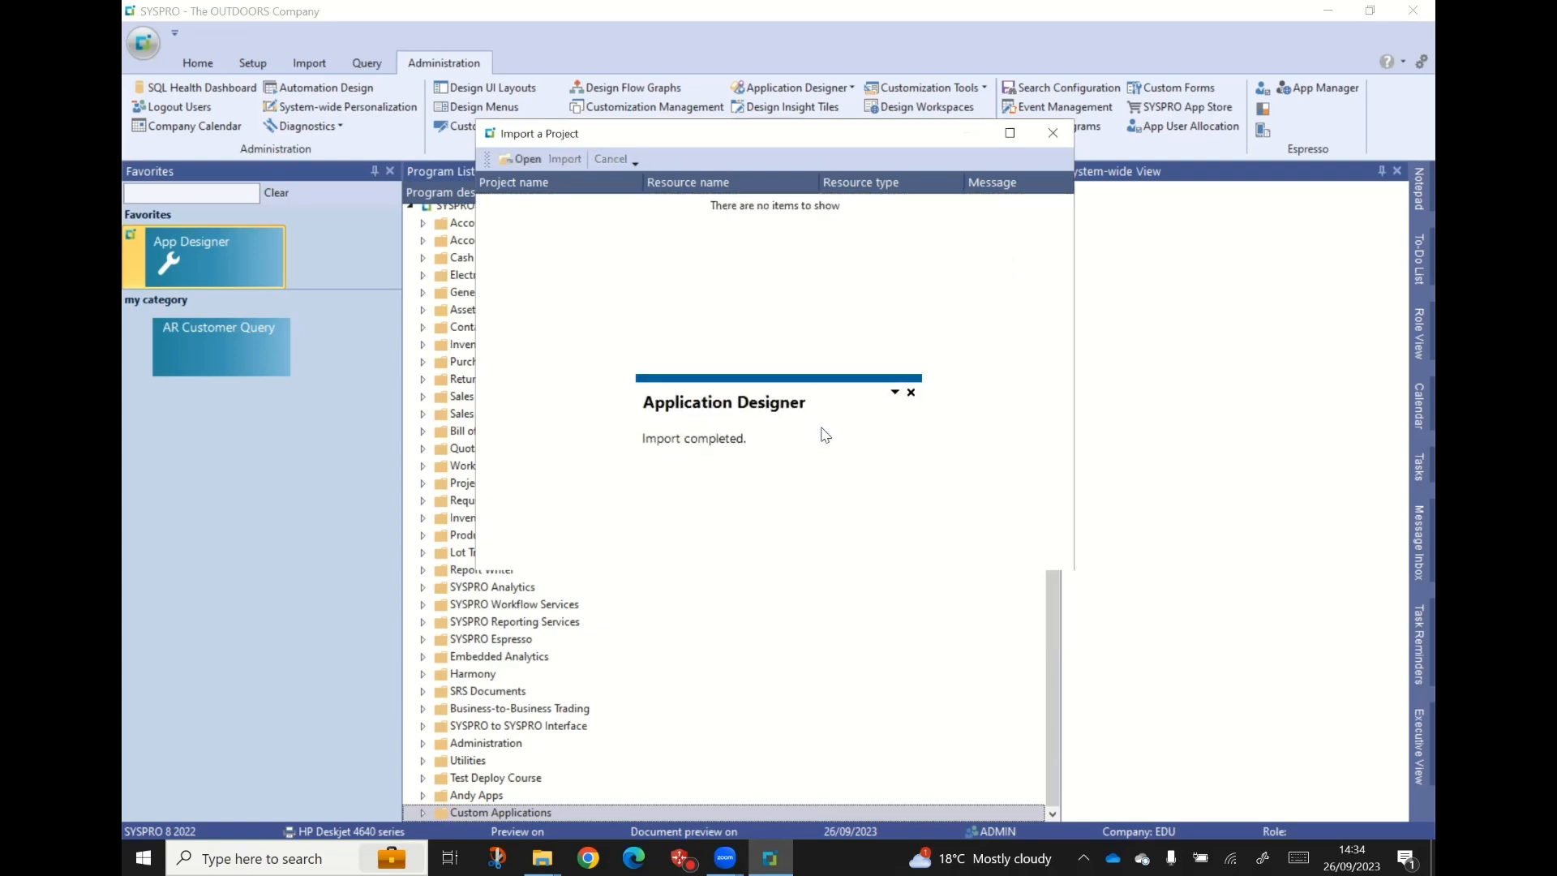
{"action": "left_click", "coordinate": [910, 392]}
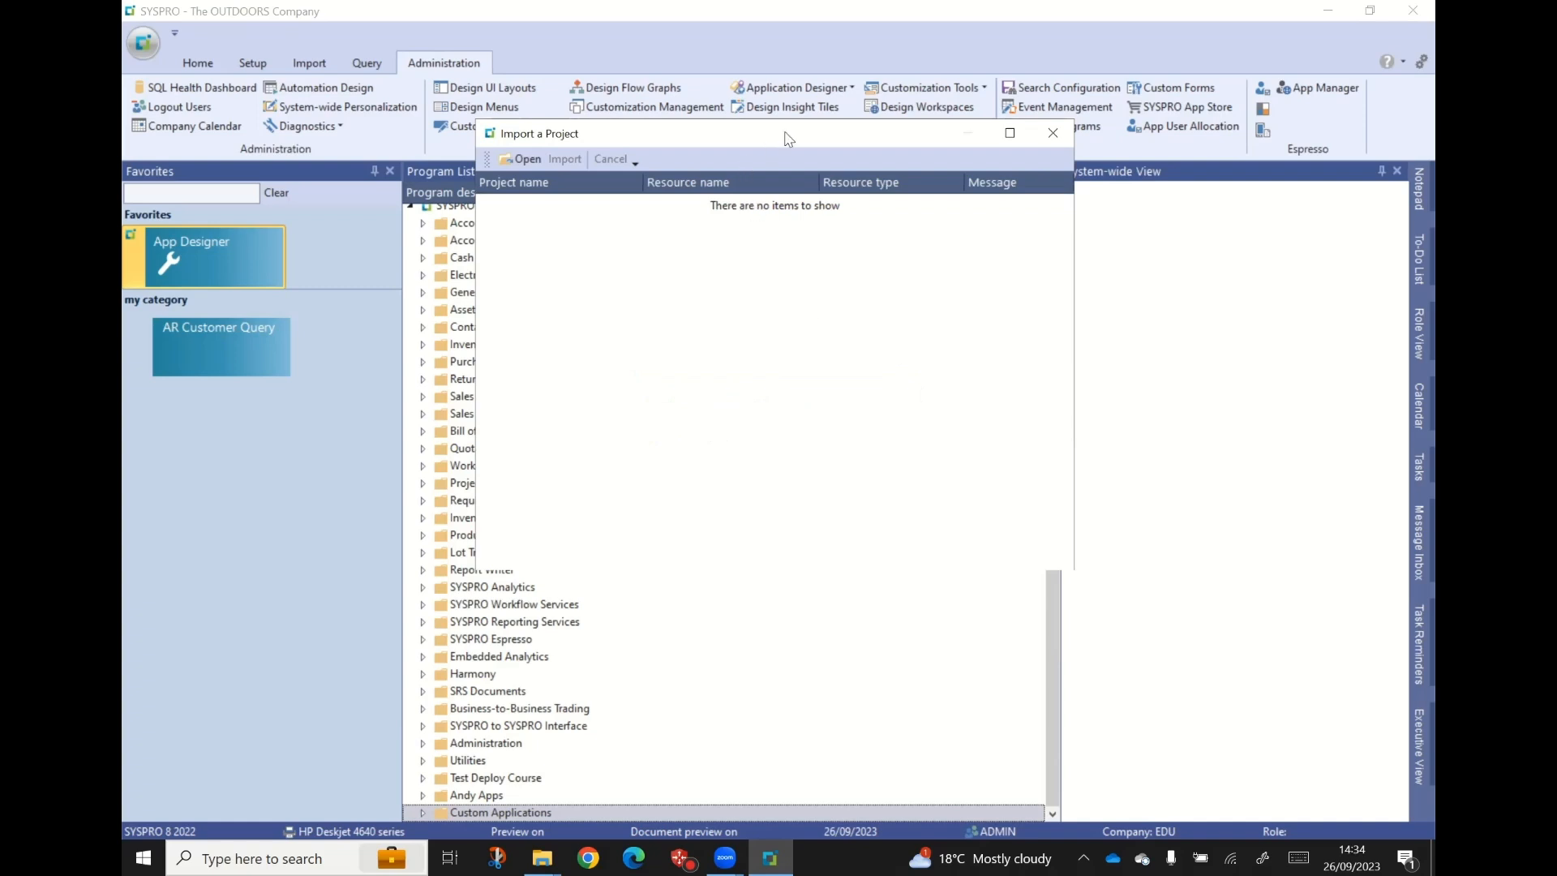
Step: Close the project import and agree to manage the Custom Applications menu, repositioning its window
{"action": "left_click_drag", "start_coordinate": [785, 138], "coordinate": [754, 204]}
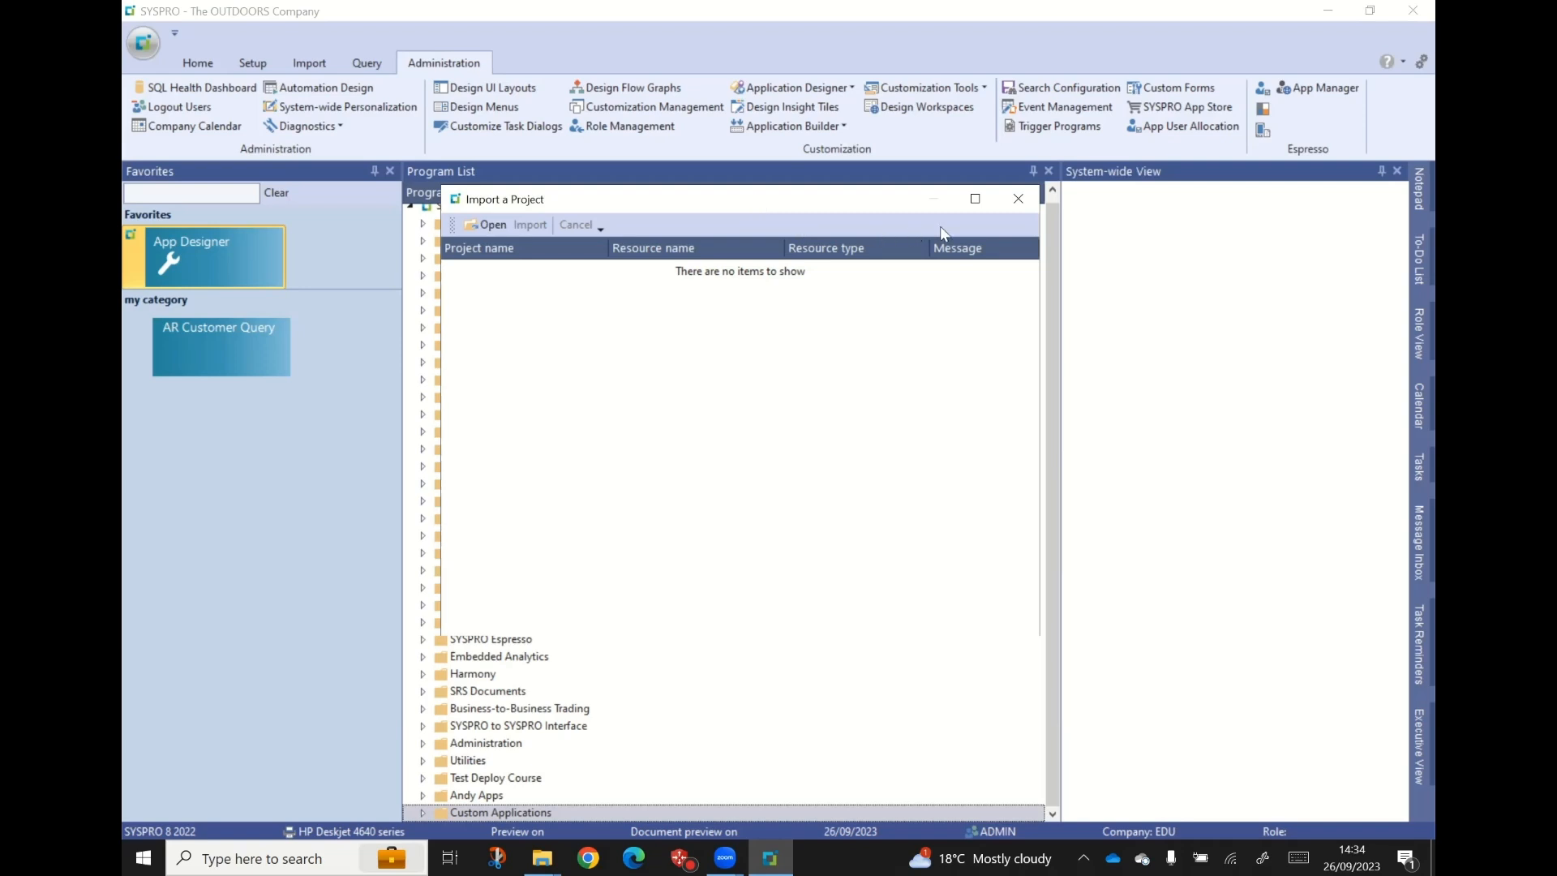
{"action": "left_click", "coordinate": [1020, 201]}
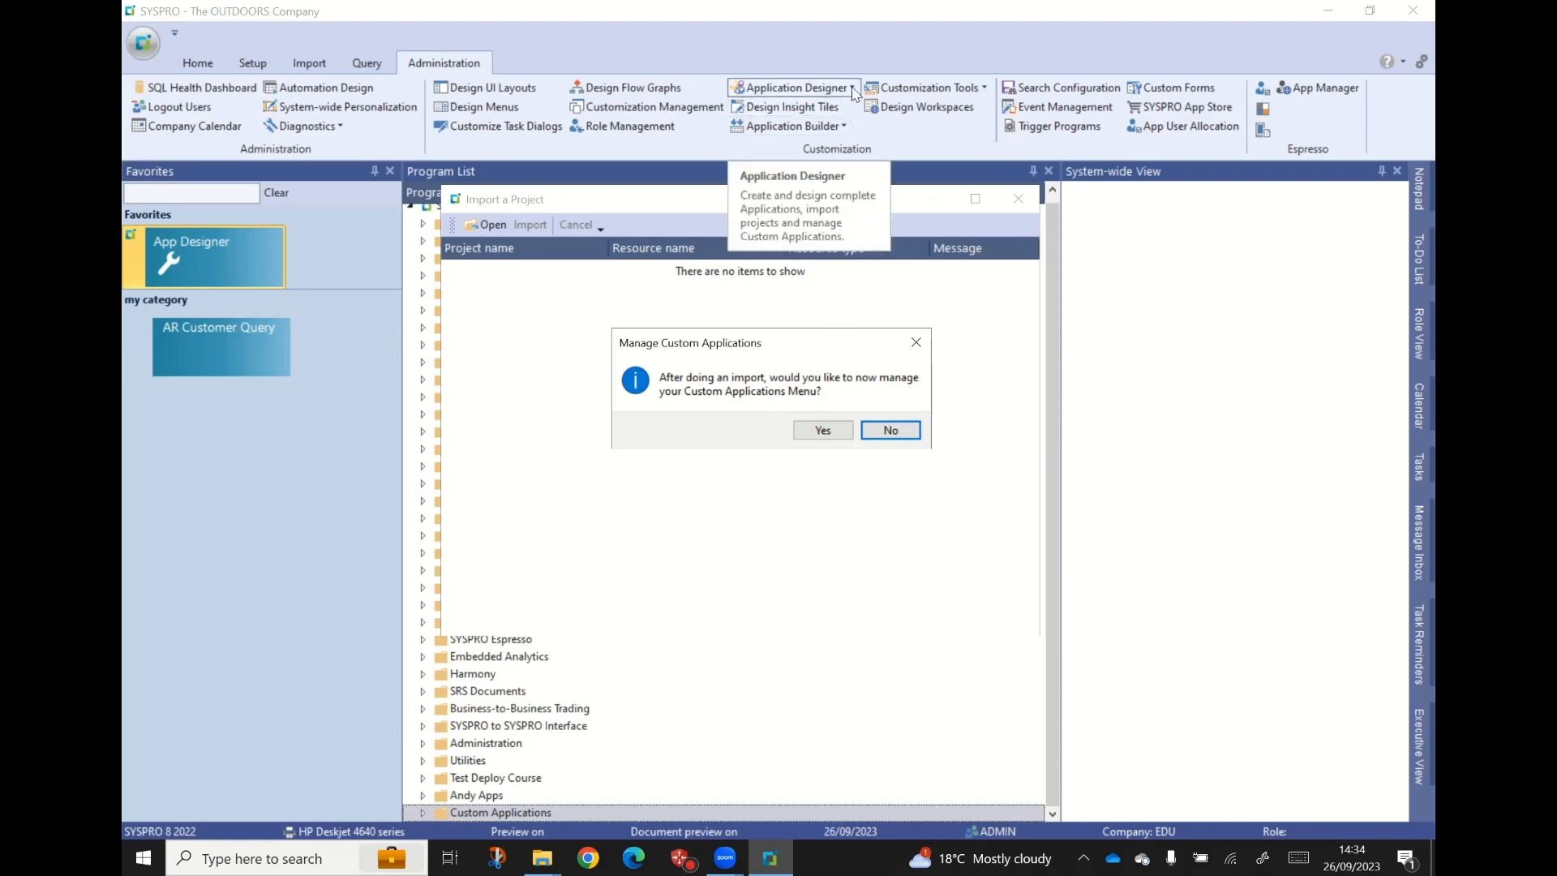
{"action": "left_click", "coordinate": [822, 431]}
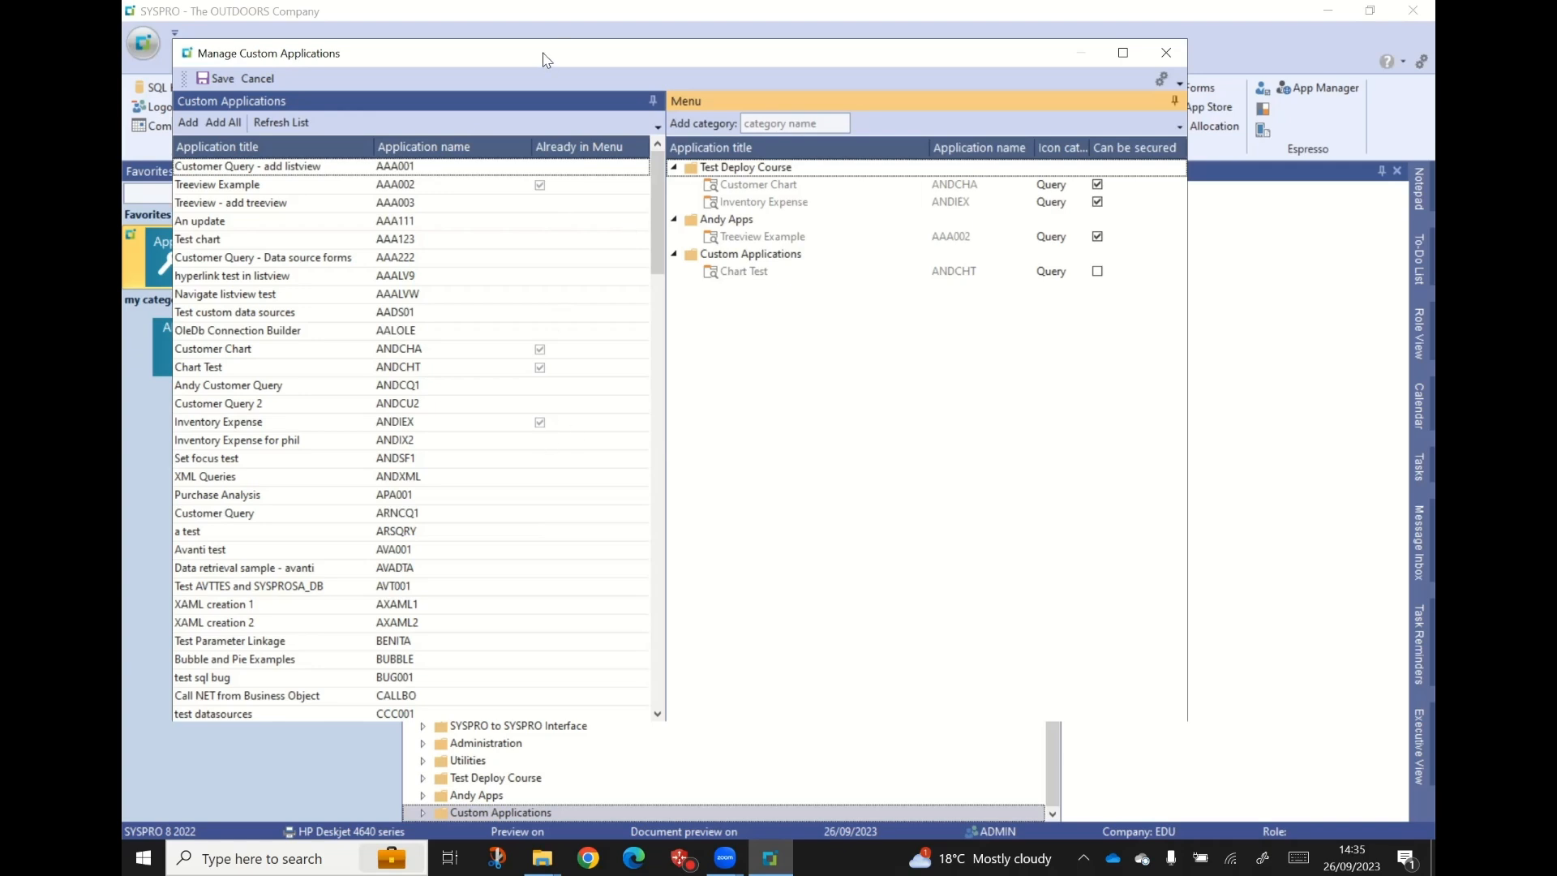
{"action": "left_click_drag", "start_coordinate": [546, 59], "coordinate": [980, 98]}
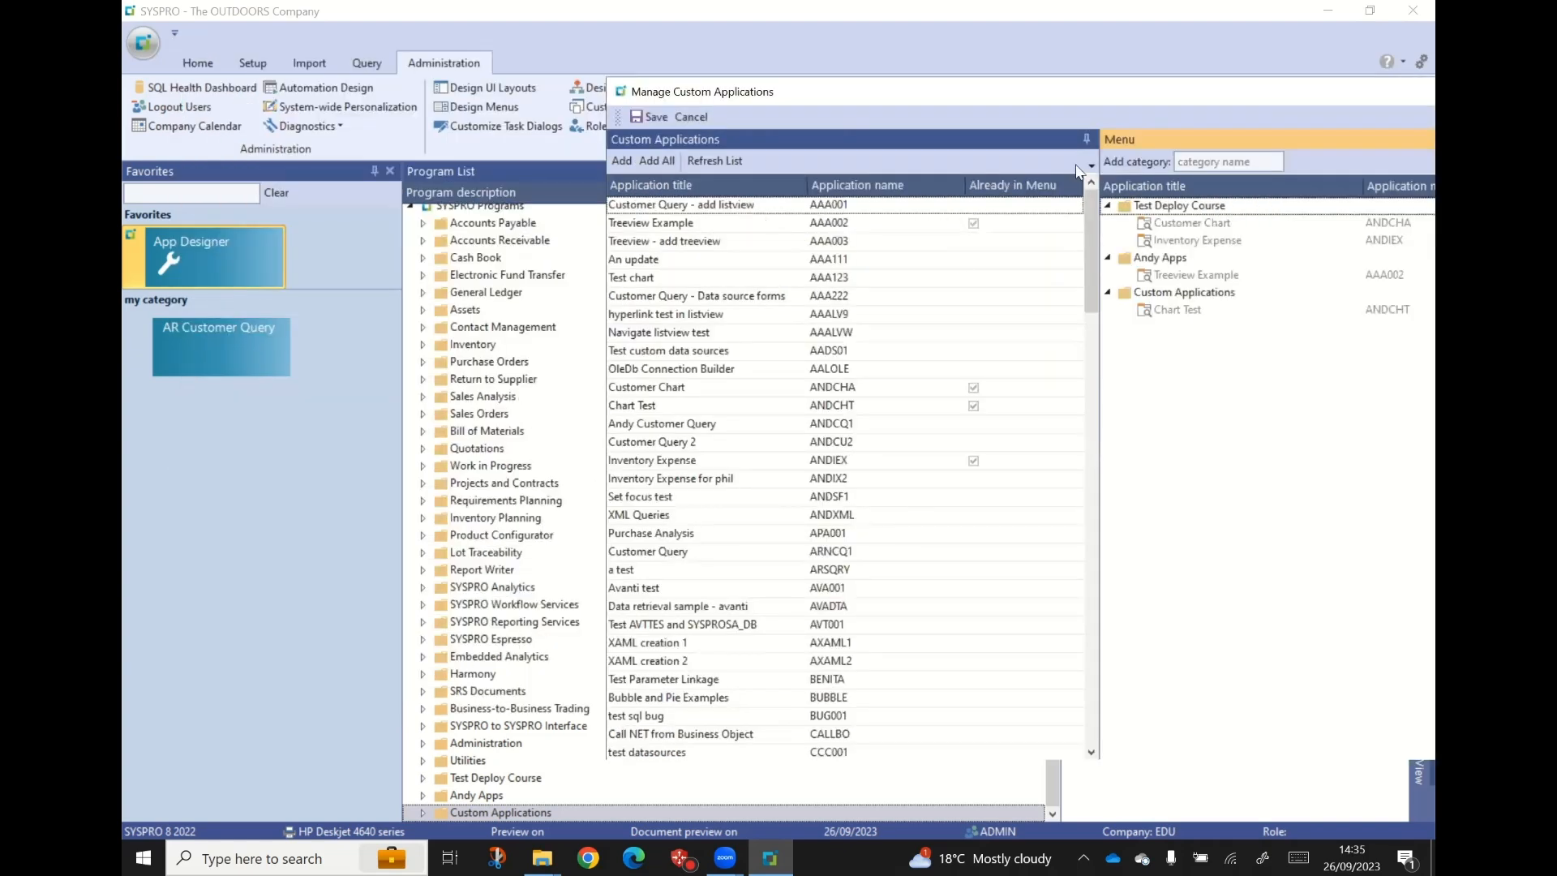
{"action": "left_click_drag", "start_coordinate": [1078, 97], "coordinate": [697, 80]}
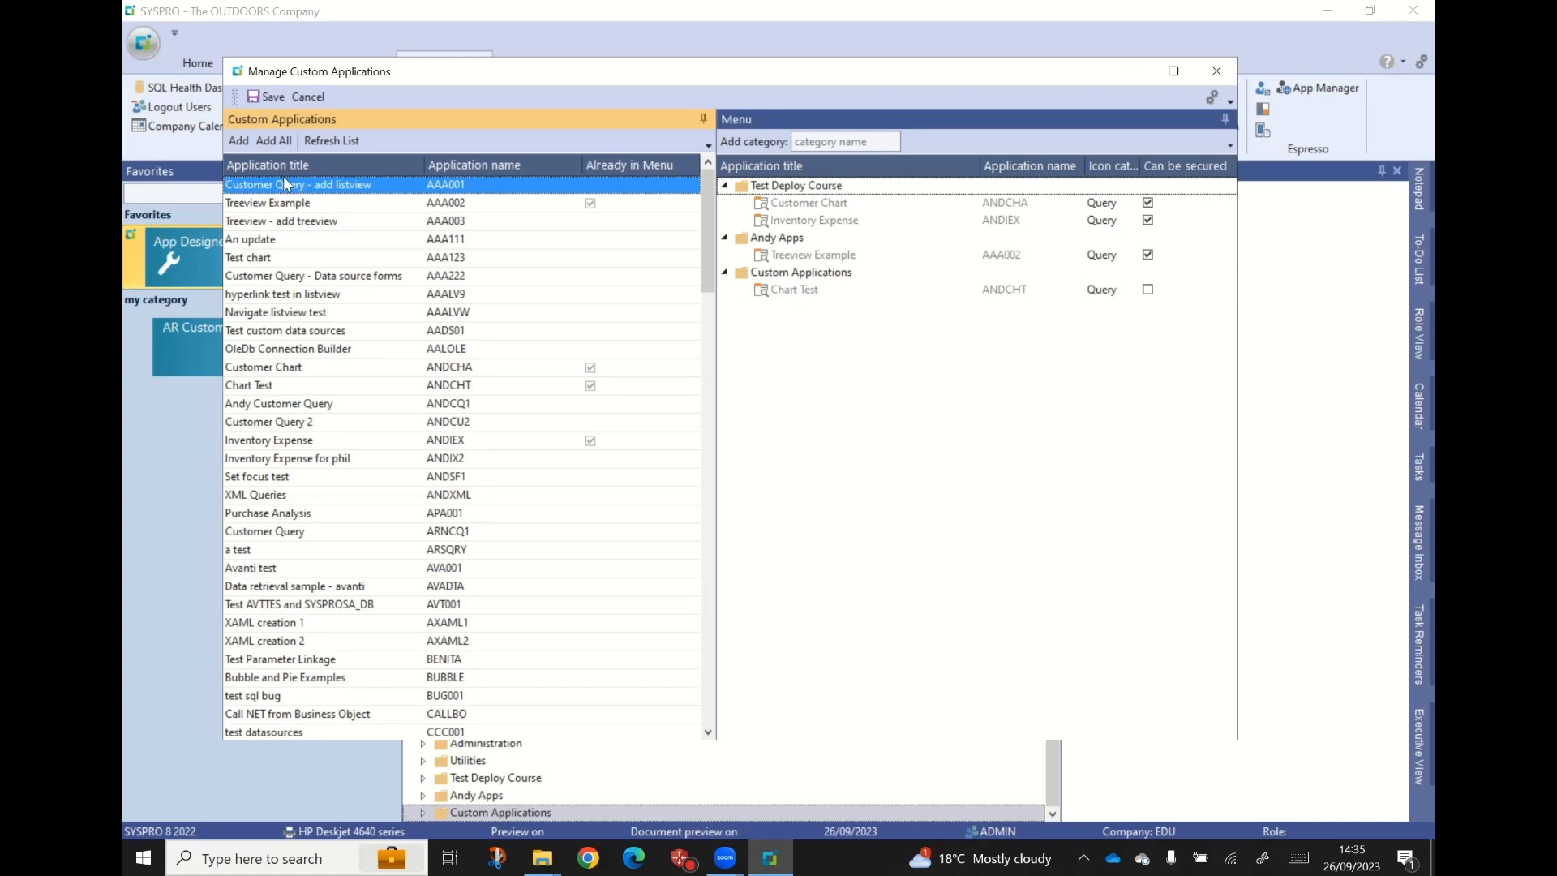
Step: Add the Customer Query - add listview application (AAA001) to the Test Deploy Course category and save the custom applications menu
{"action": "left_click", "coordinate": [239, 142]}
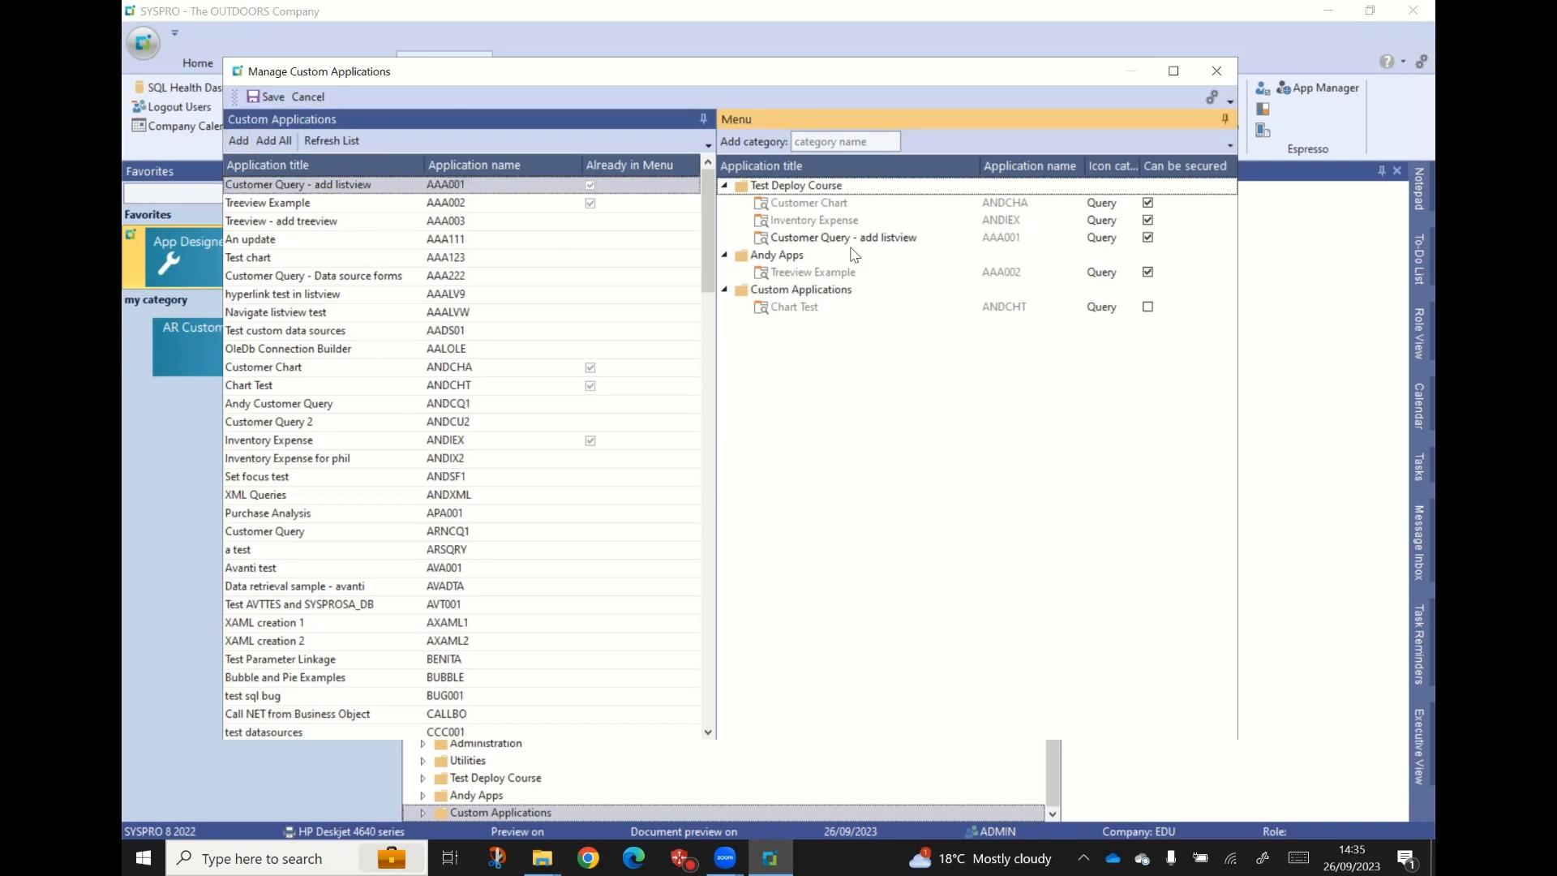
{"action": "left_click", "coordinate": [816, 238]}
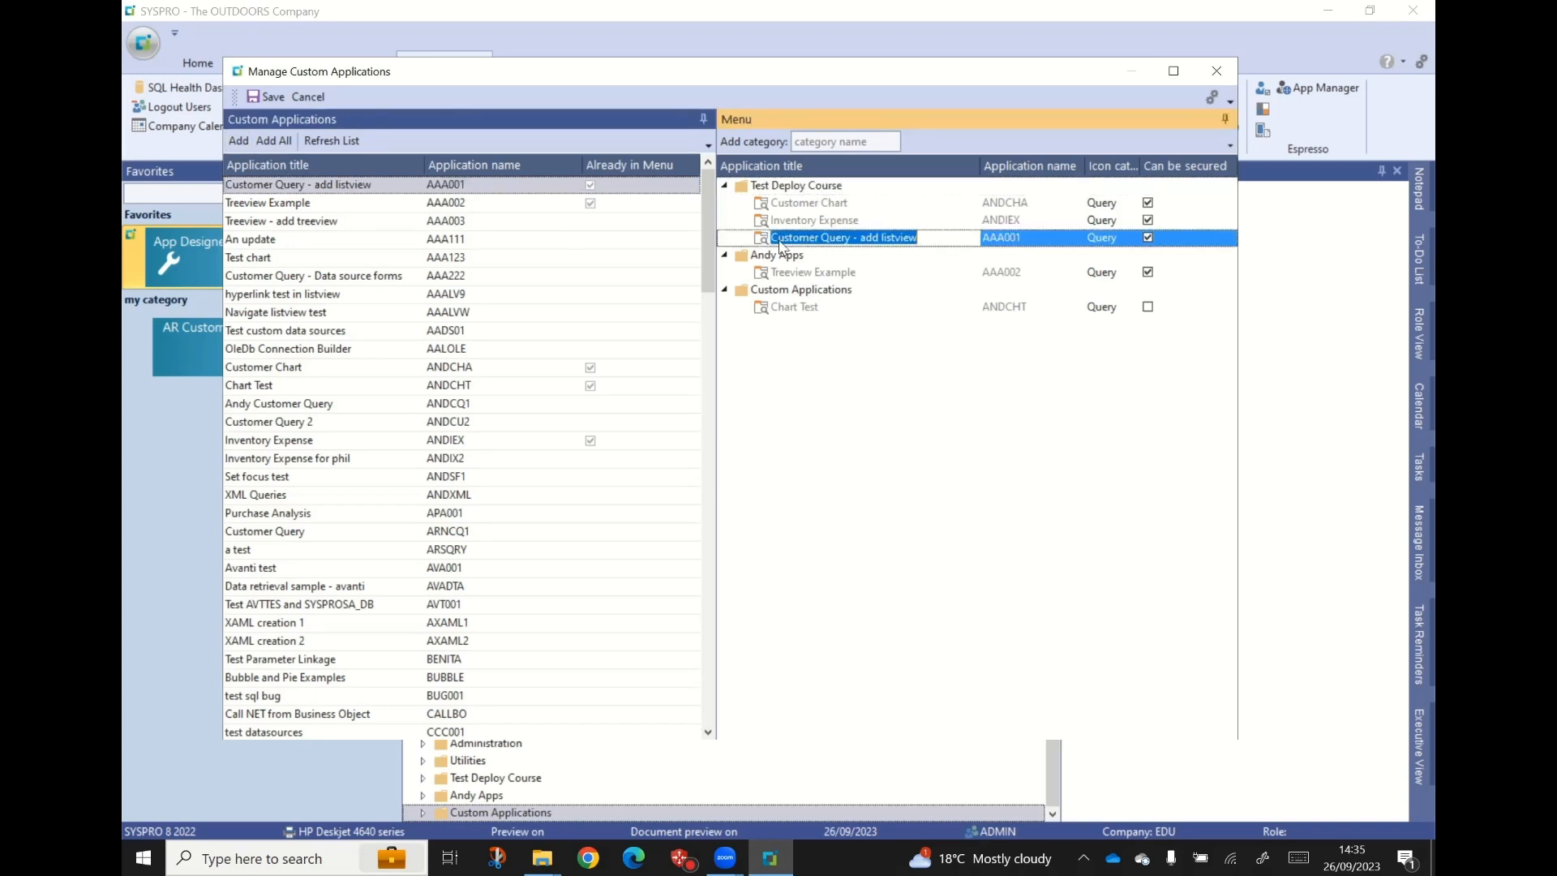
{"action": "left_click", "coordinate": [856, 383]}
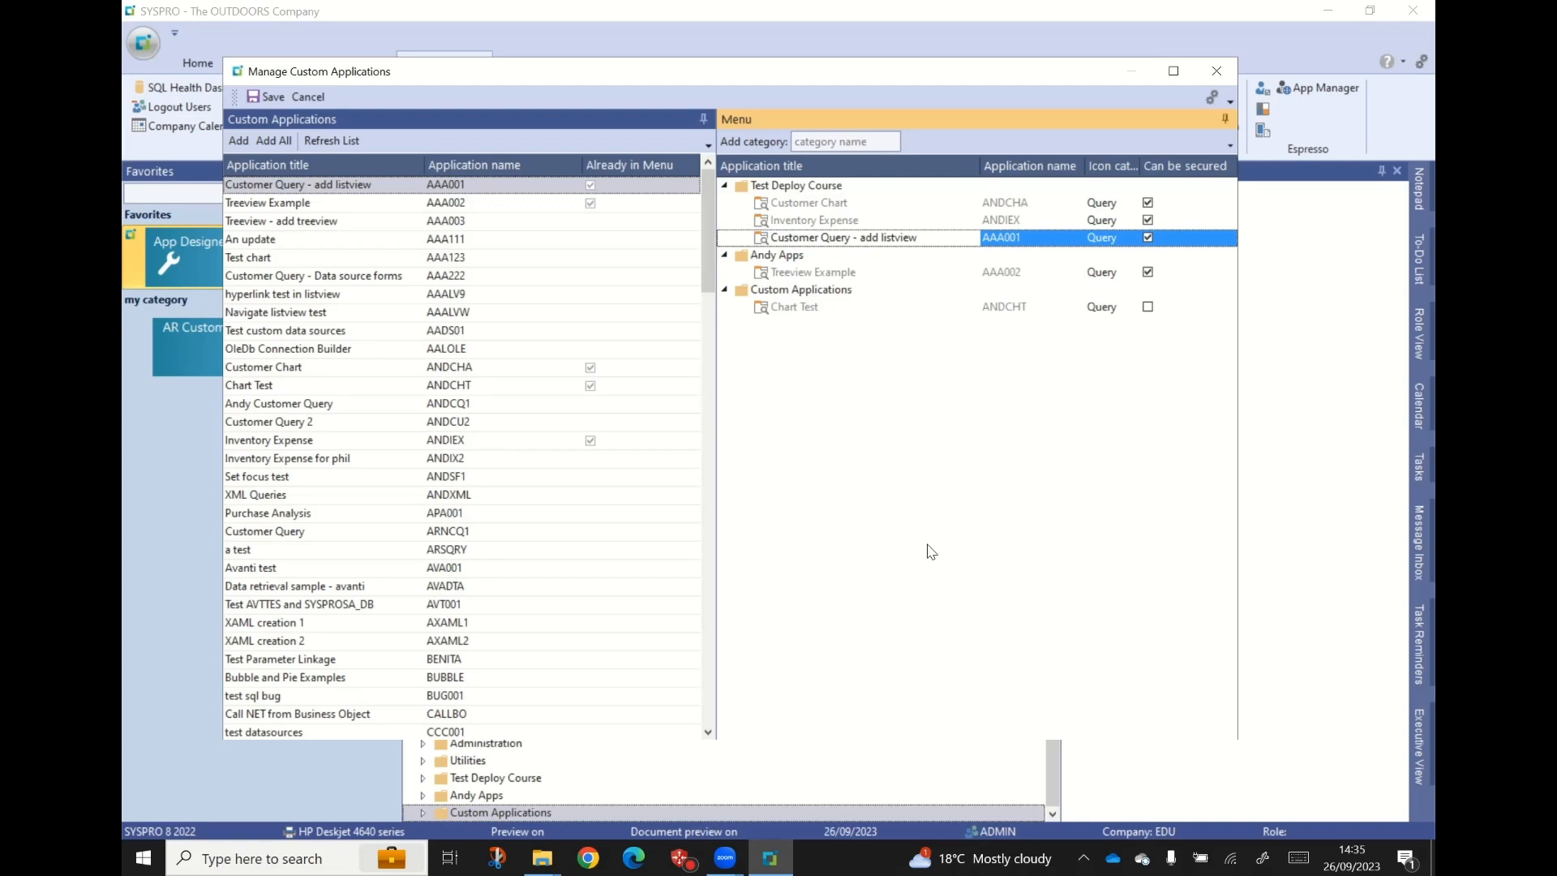
{"action": "left_click", "coordinate": [271, 97]}
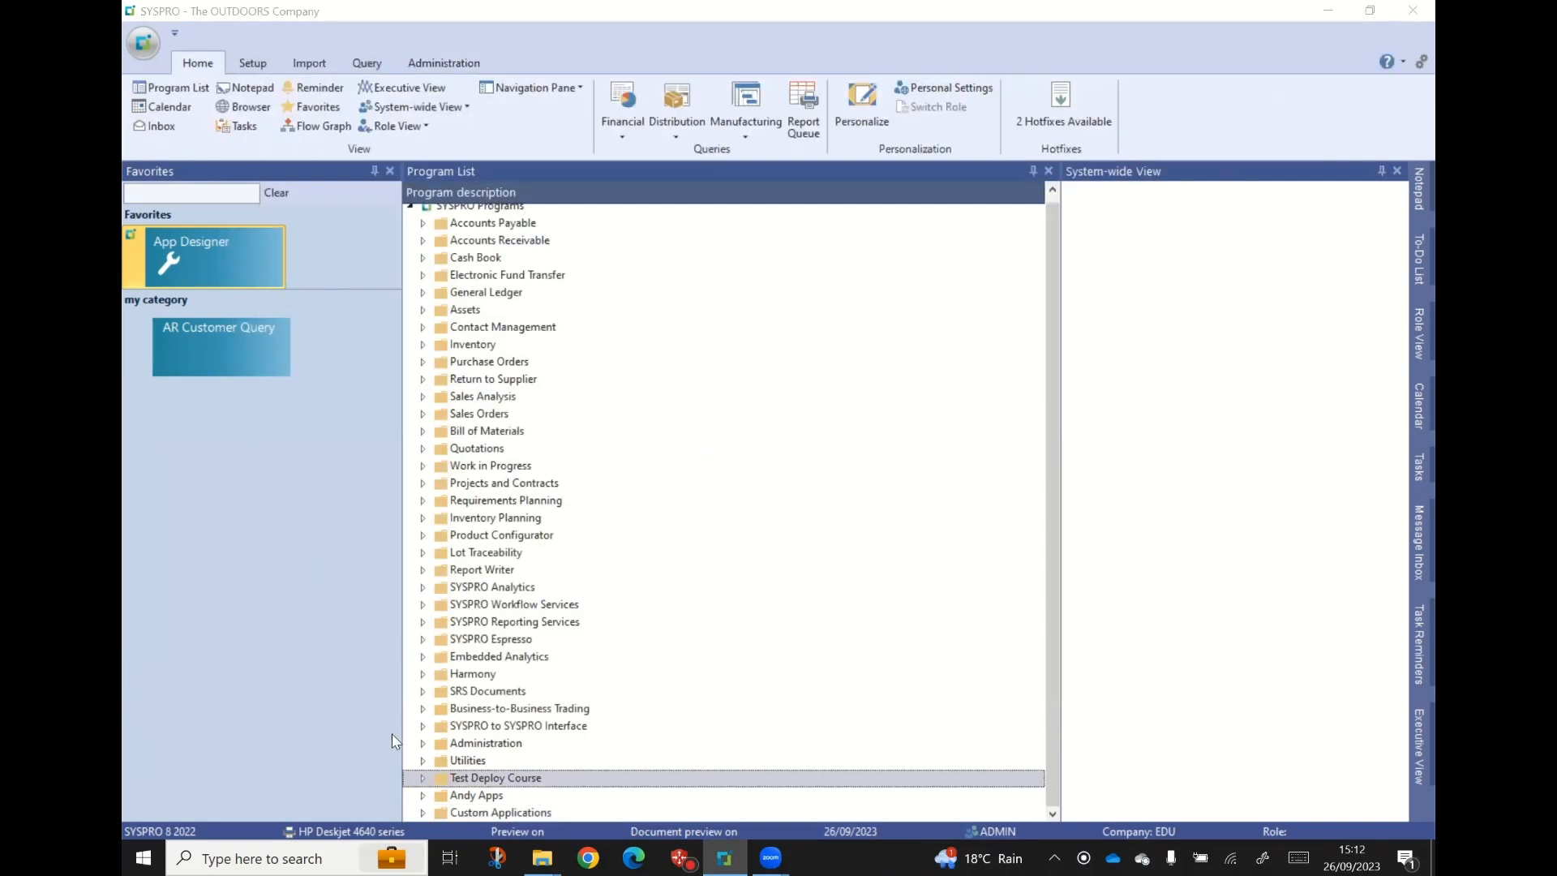
Step: Expand the Test Deploy Course category in the Program List and check its applications
{"action": "left_click", "coordinate": [422, 778]}
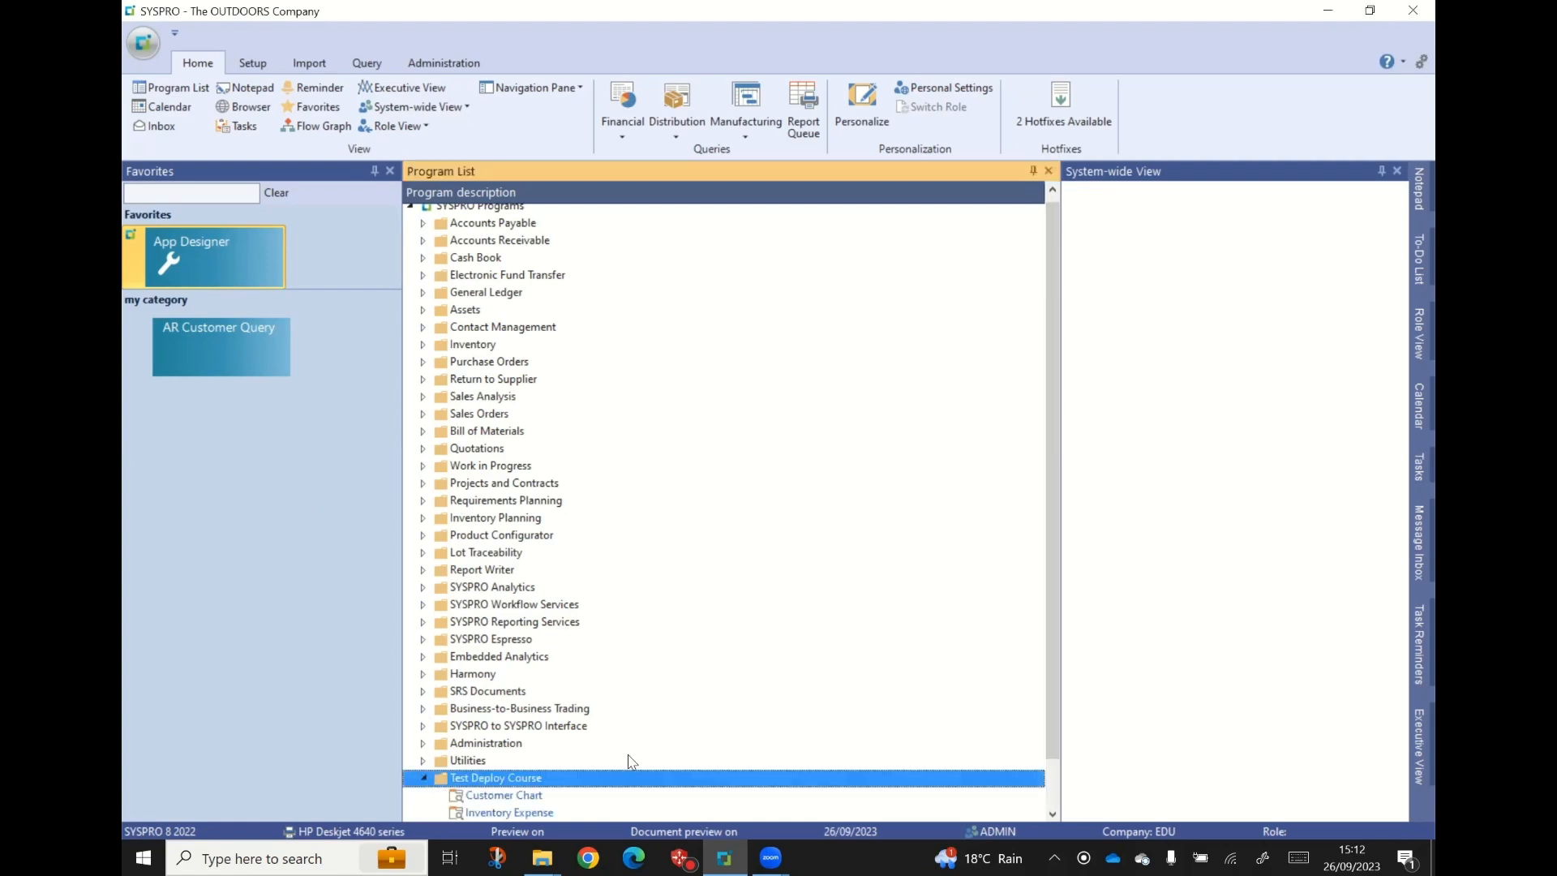
{"action": "scroll", "coordinate": [629, 758], "scroll_direction": "down", "scroll_amount": 1}
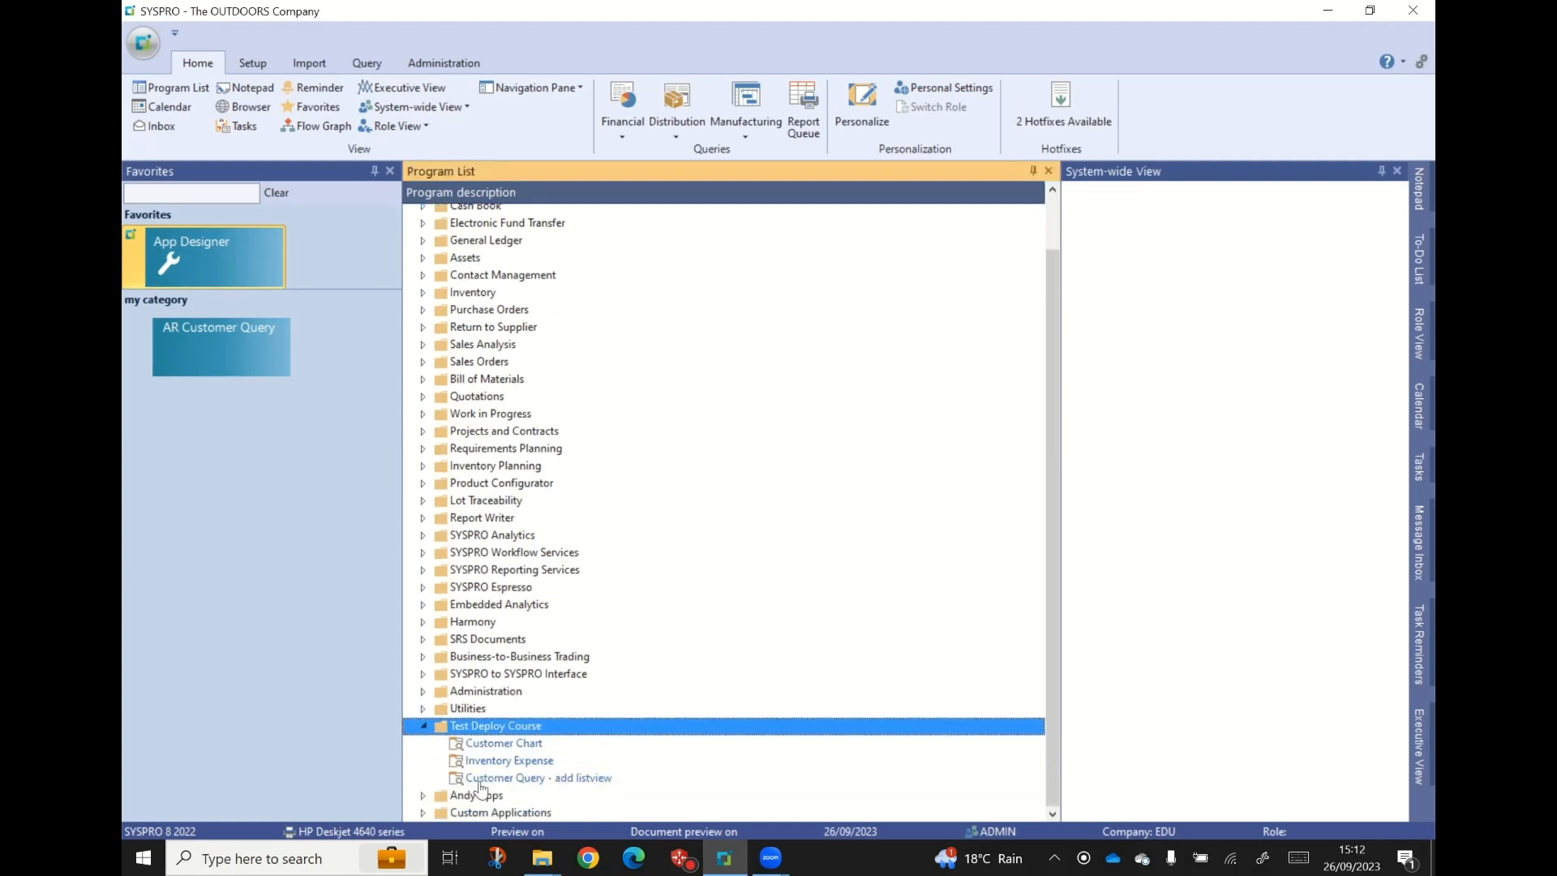